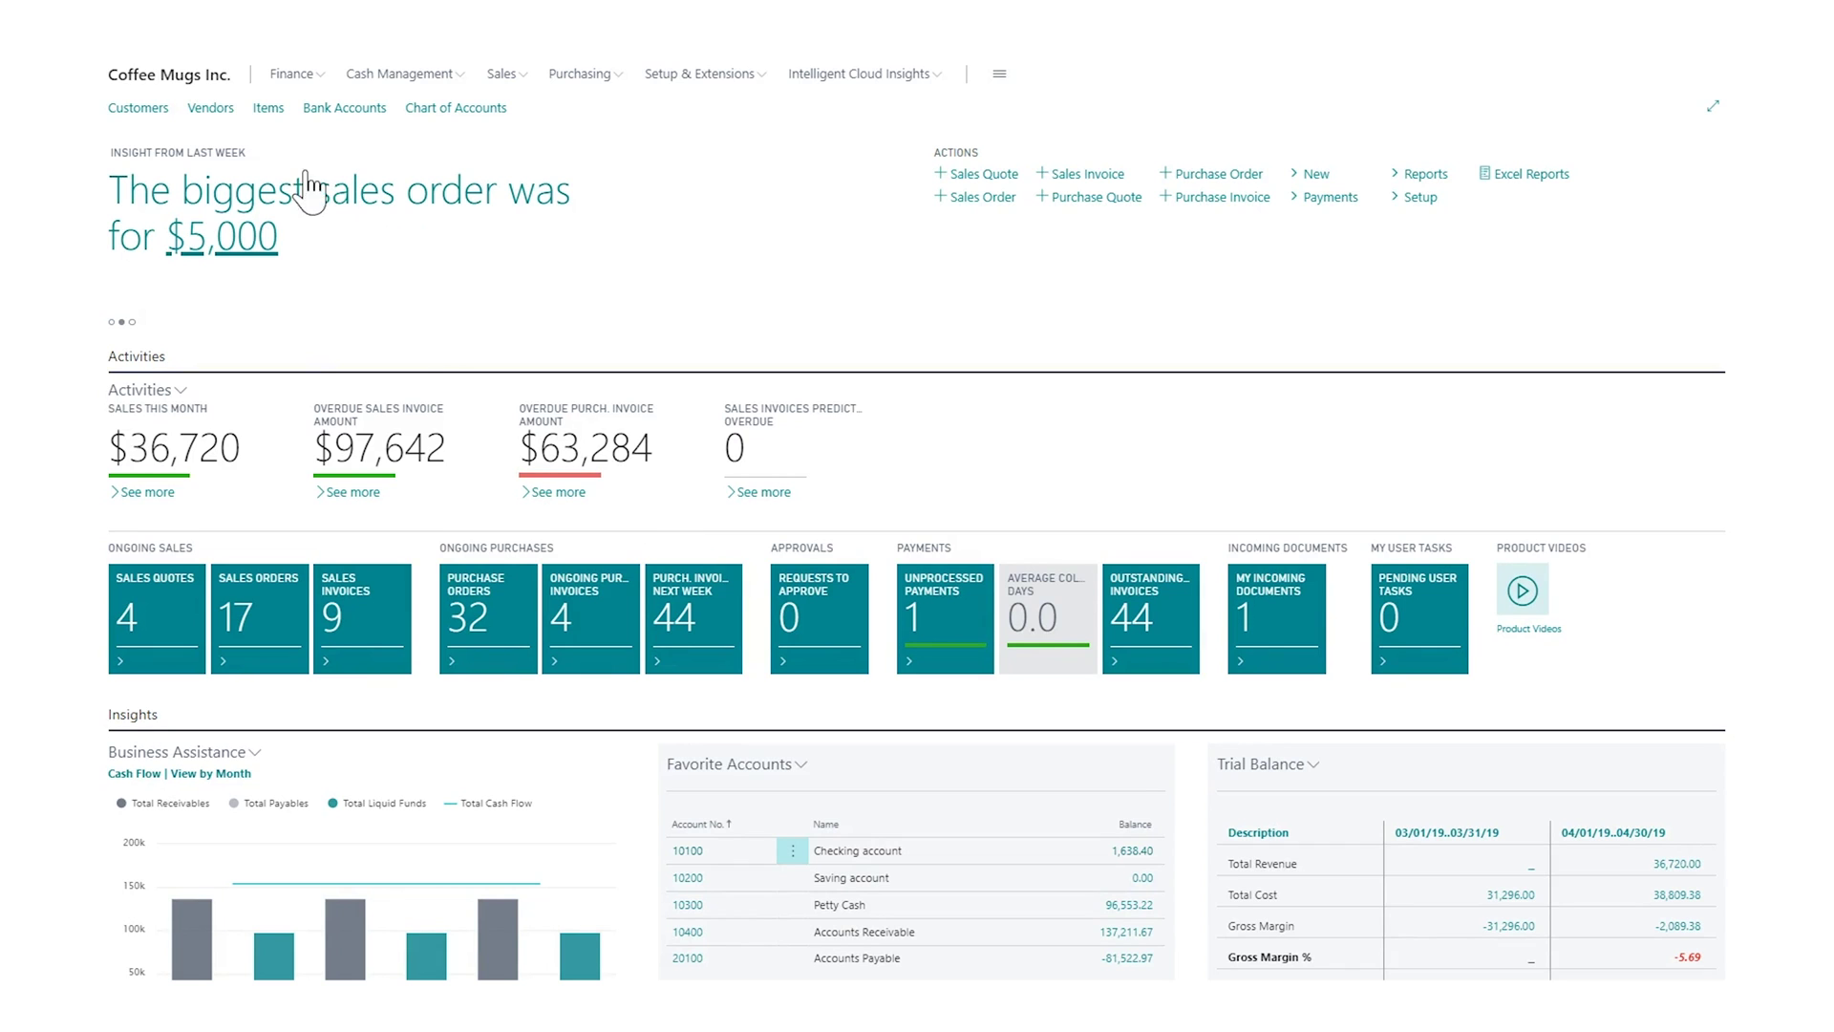
Open the CMSBUDGET sales budget from Finance's Sales Budgets list, showing items by month filtered to region NE
click(307, 82)
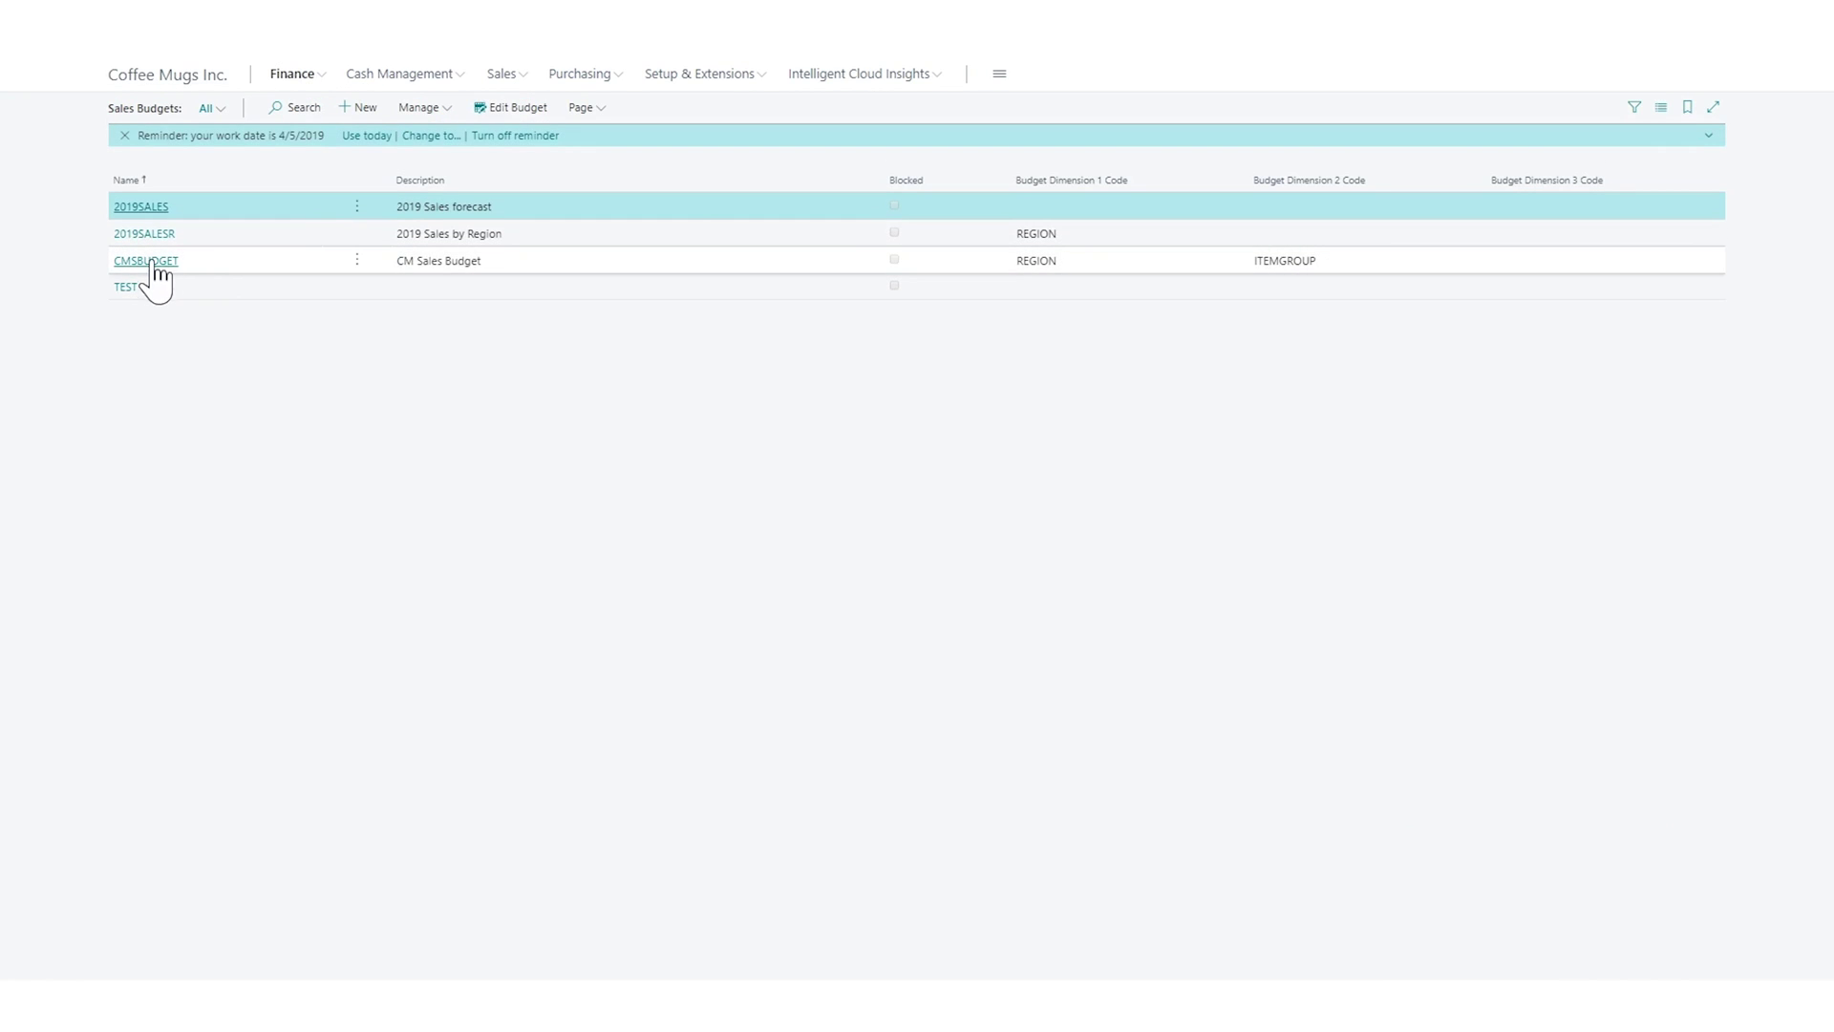
click(210, 255)
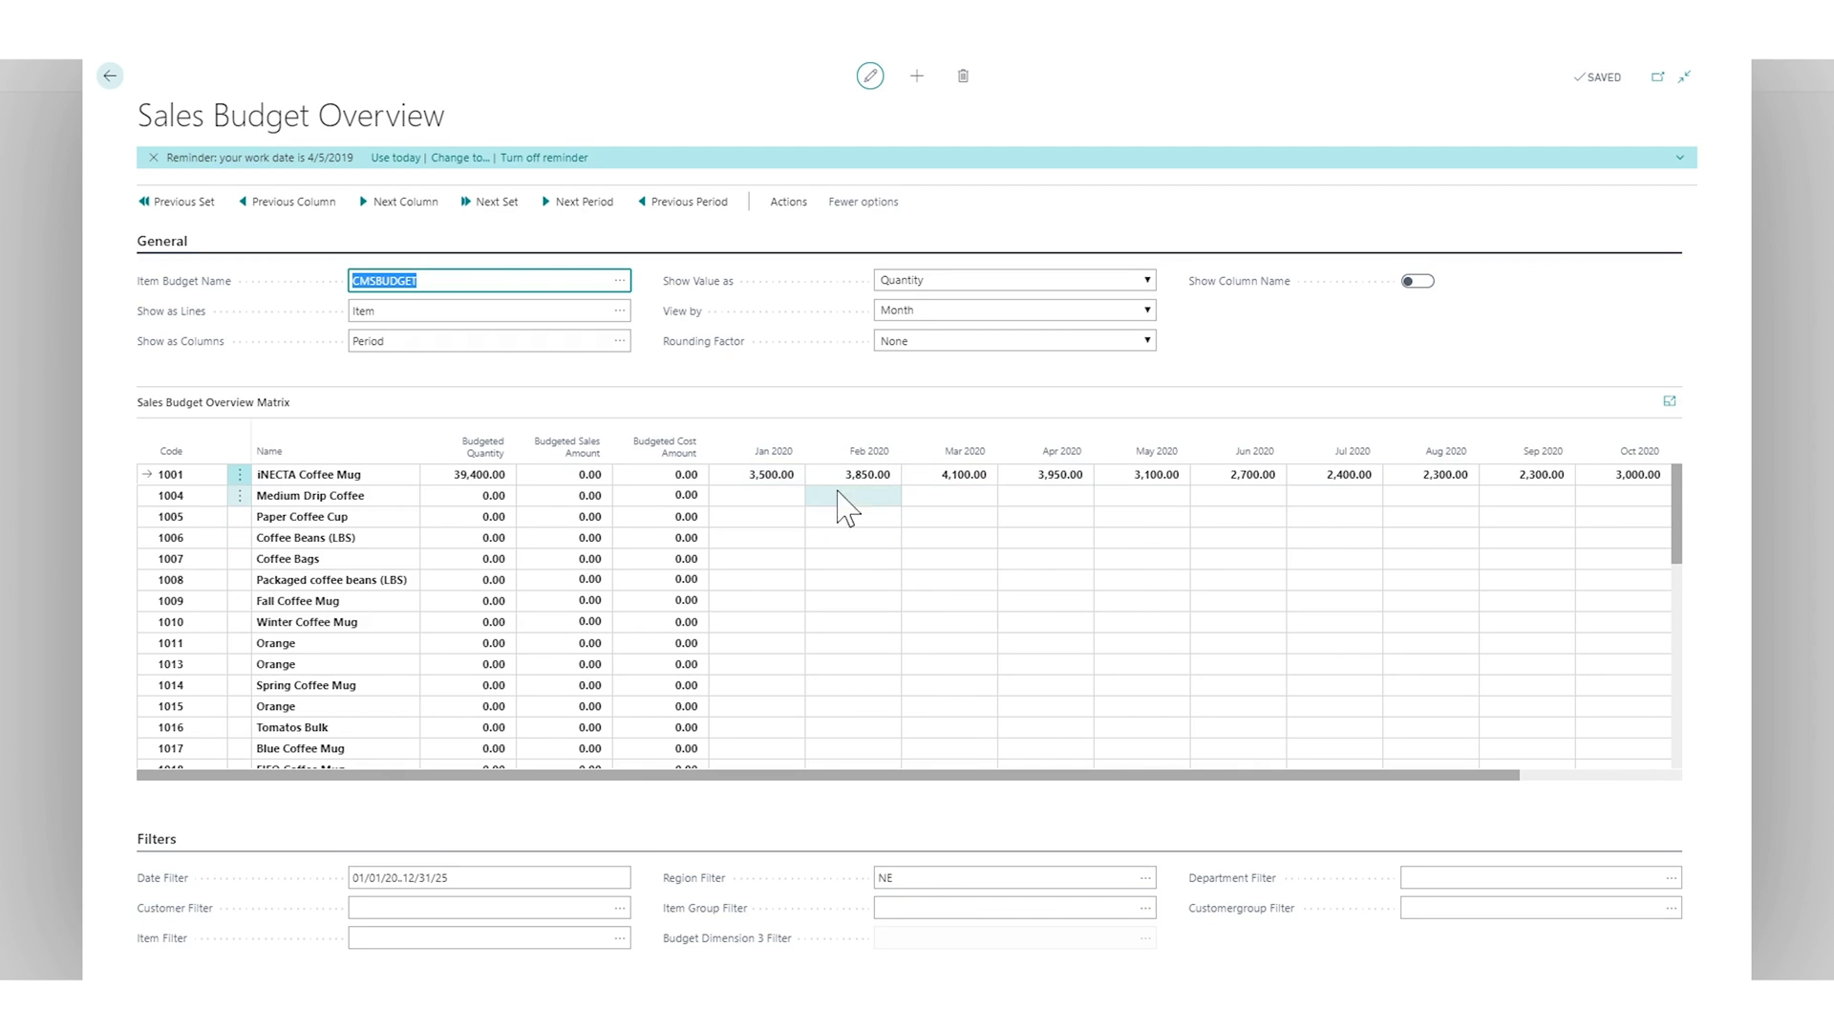
Set the Customergroup Filter to SMALL, reducing item 1001's total to 4,250
click(793, 475)
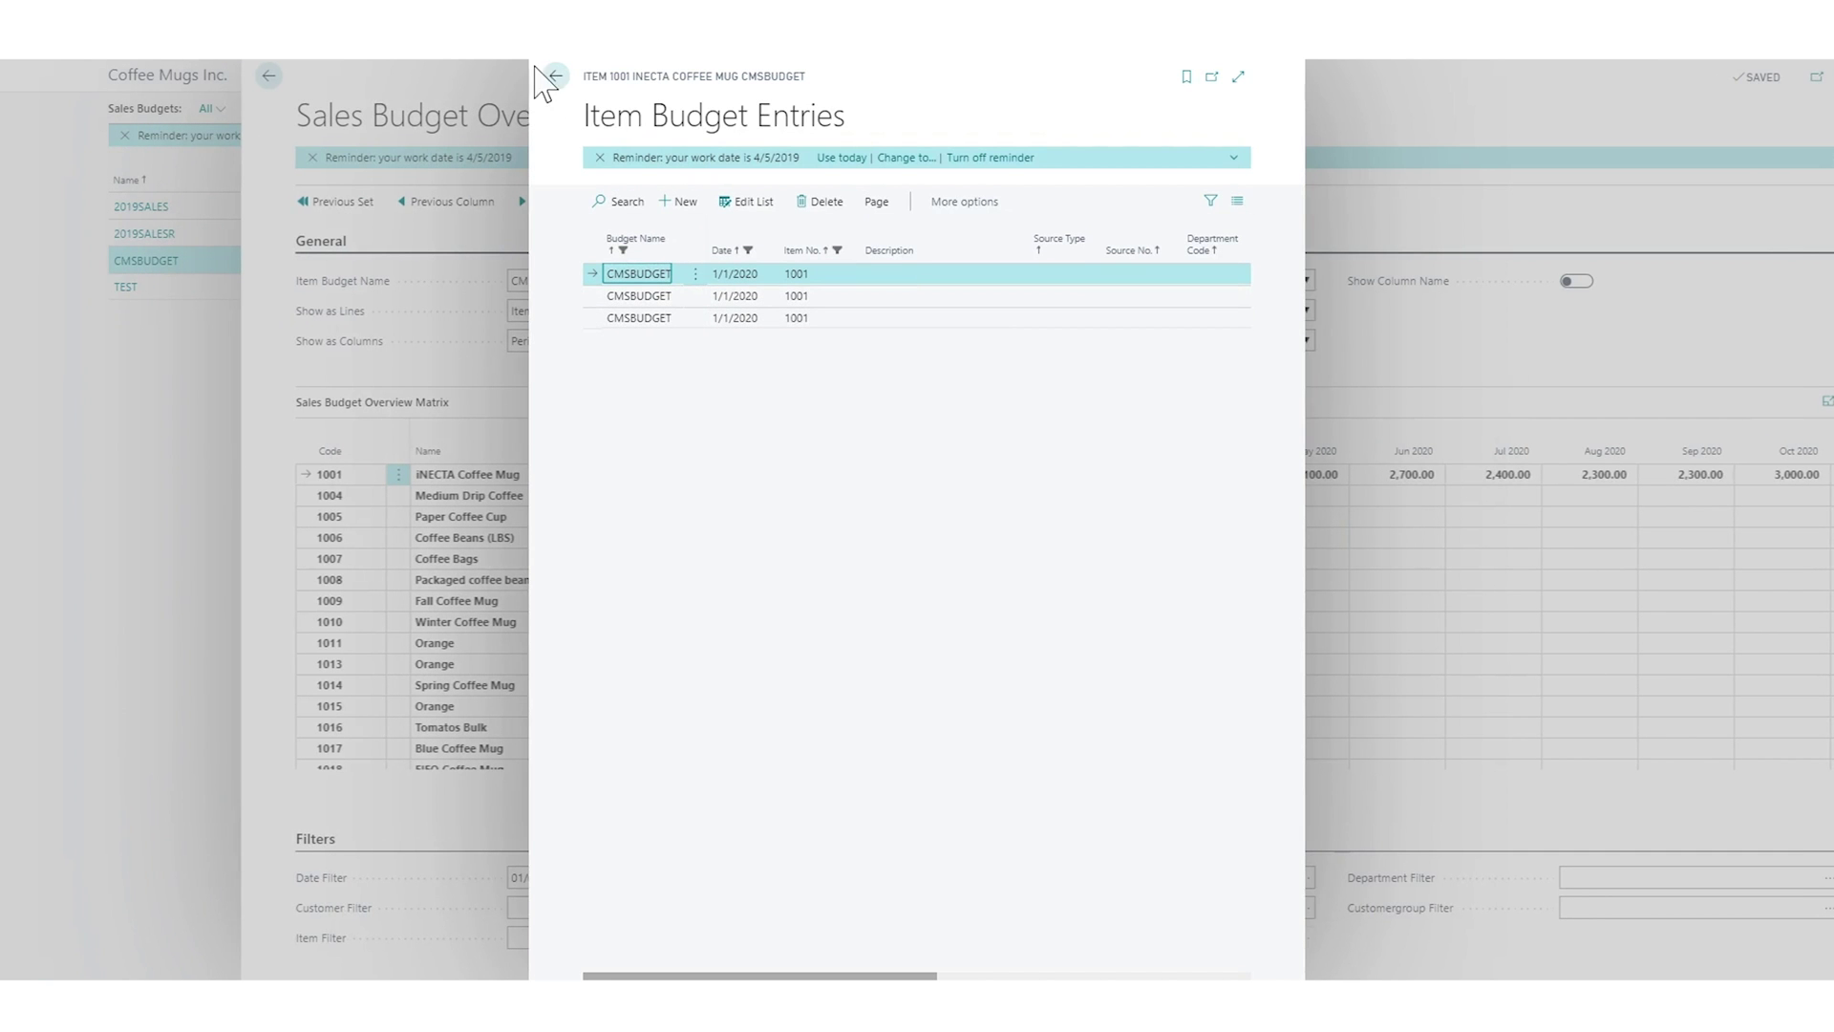
key(Escape)
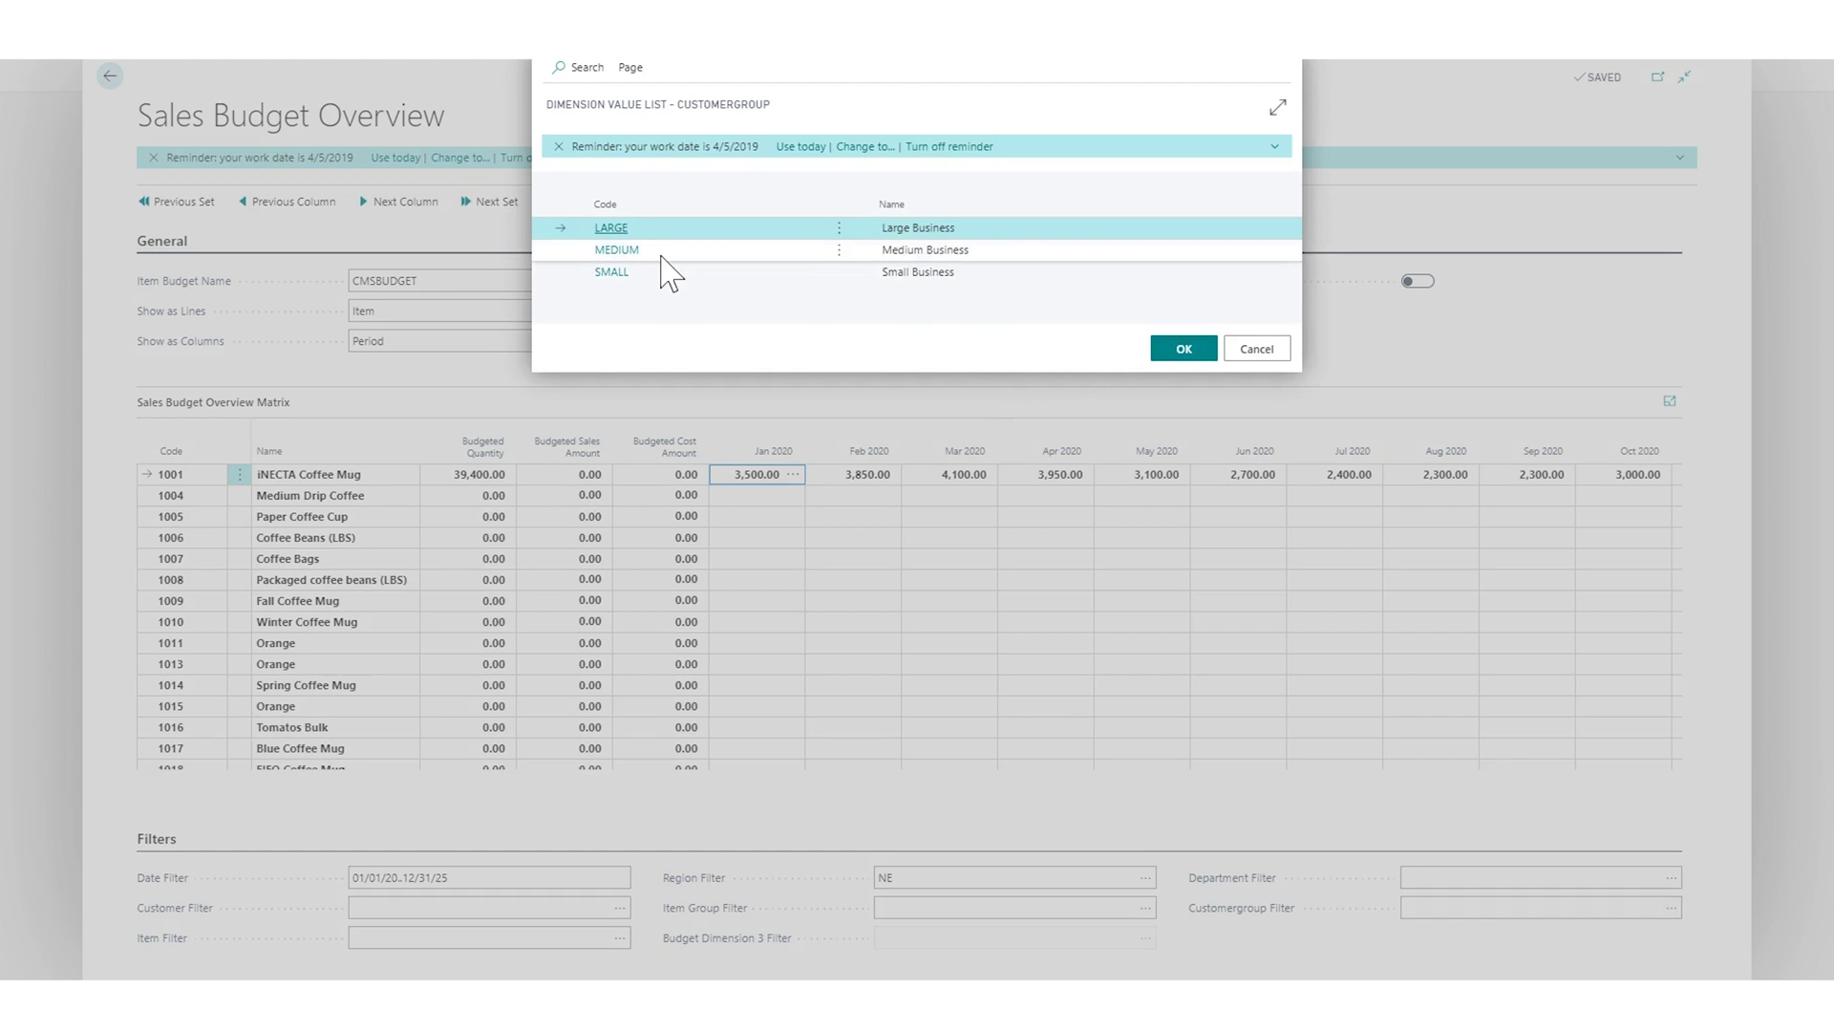
click(659, 272)
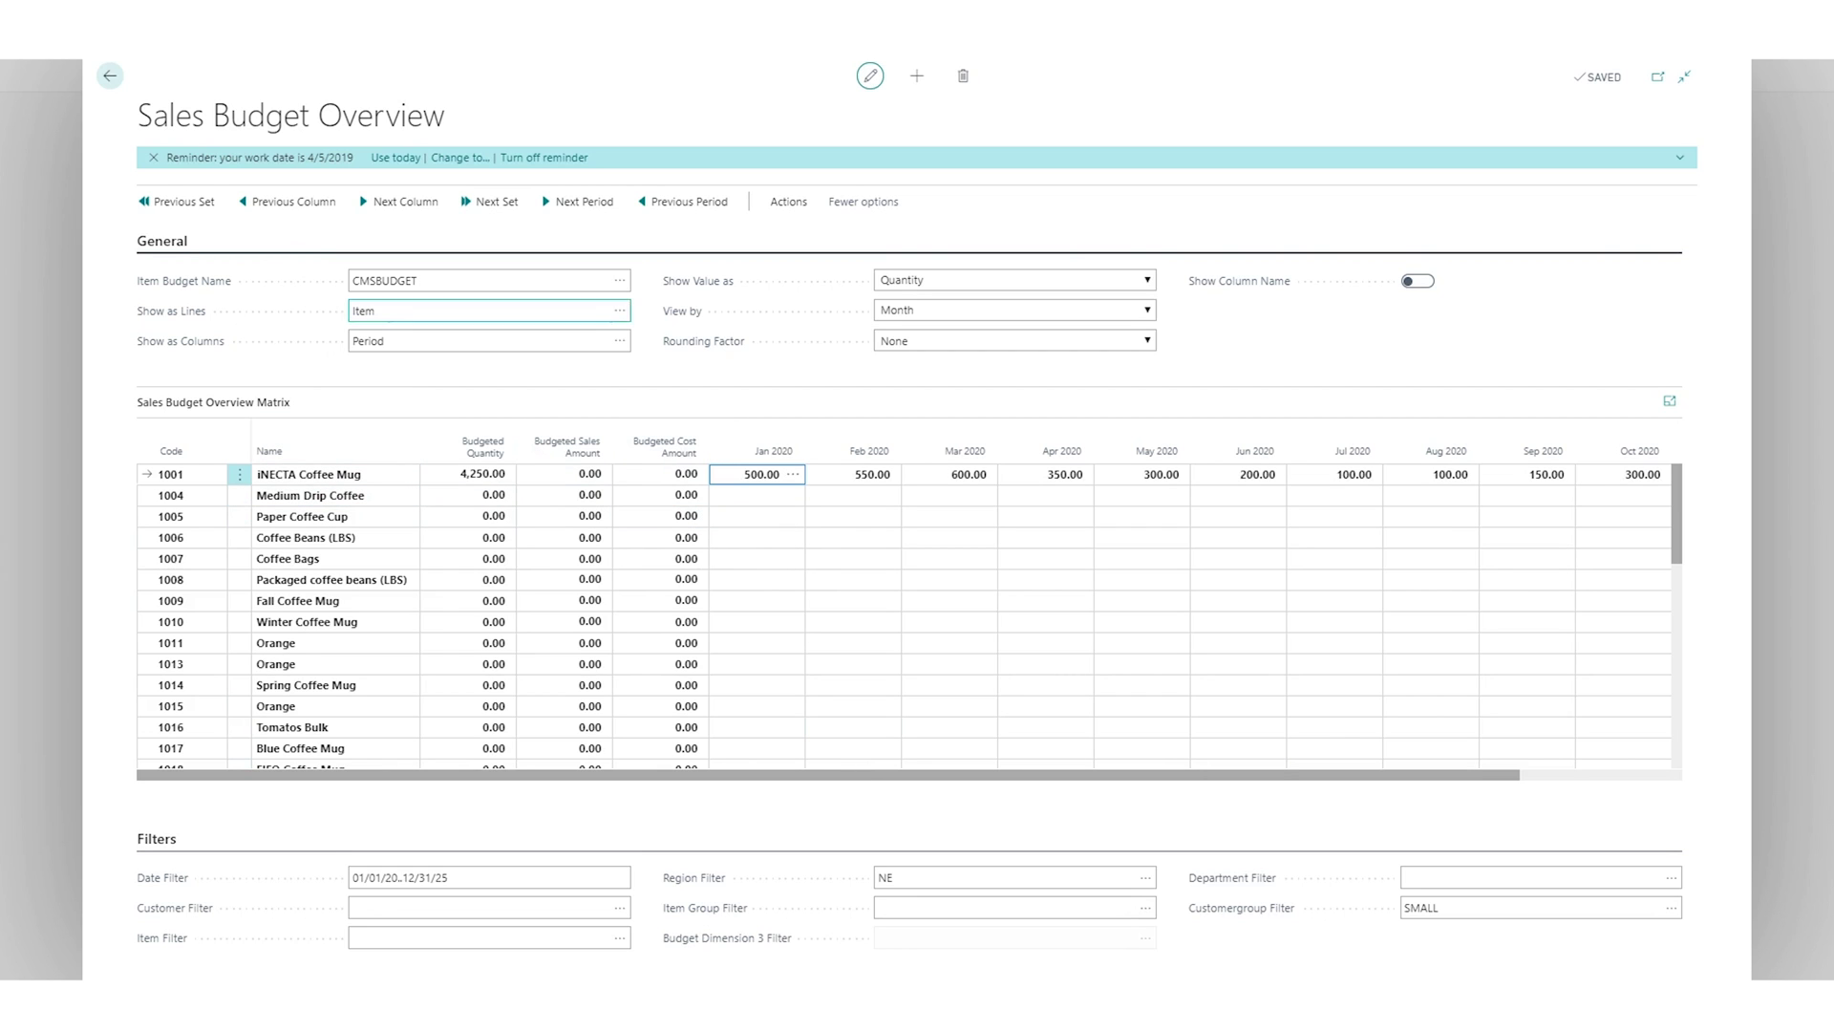
Export the overview to a new Excel document and open the downloaded Book1 (2).xlsx
click(789, 204)
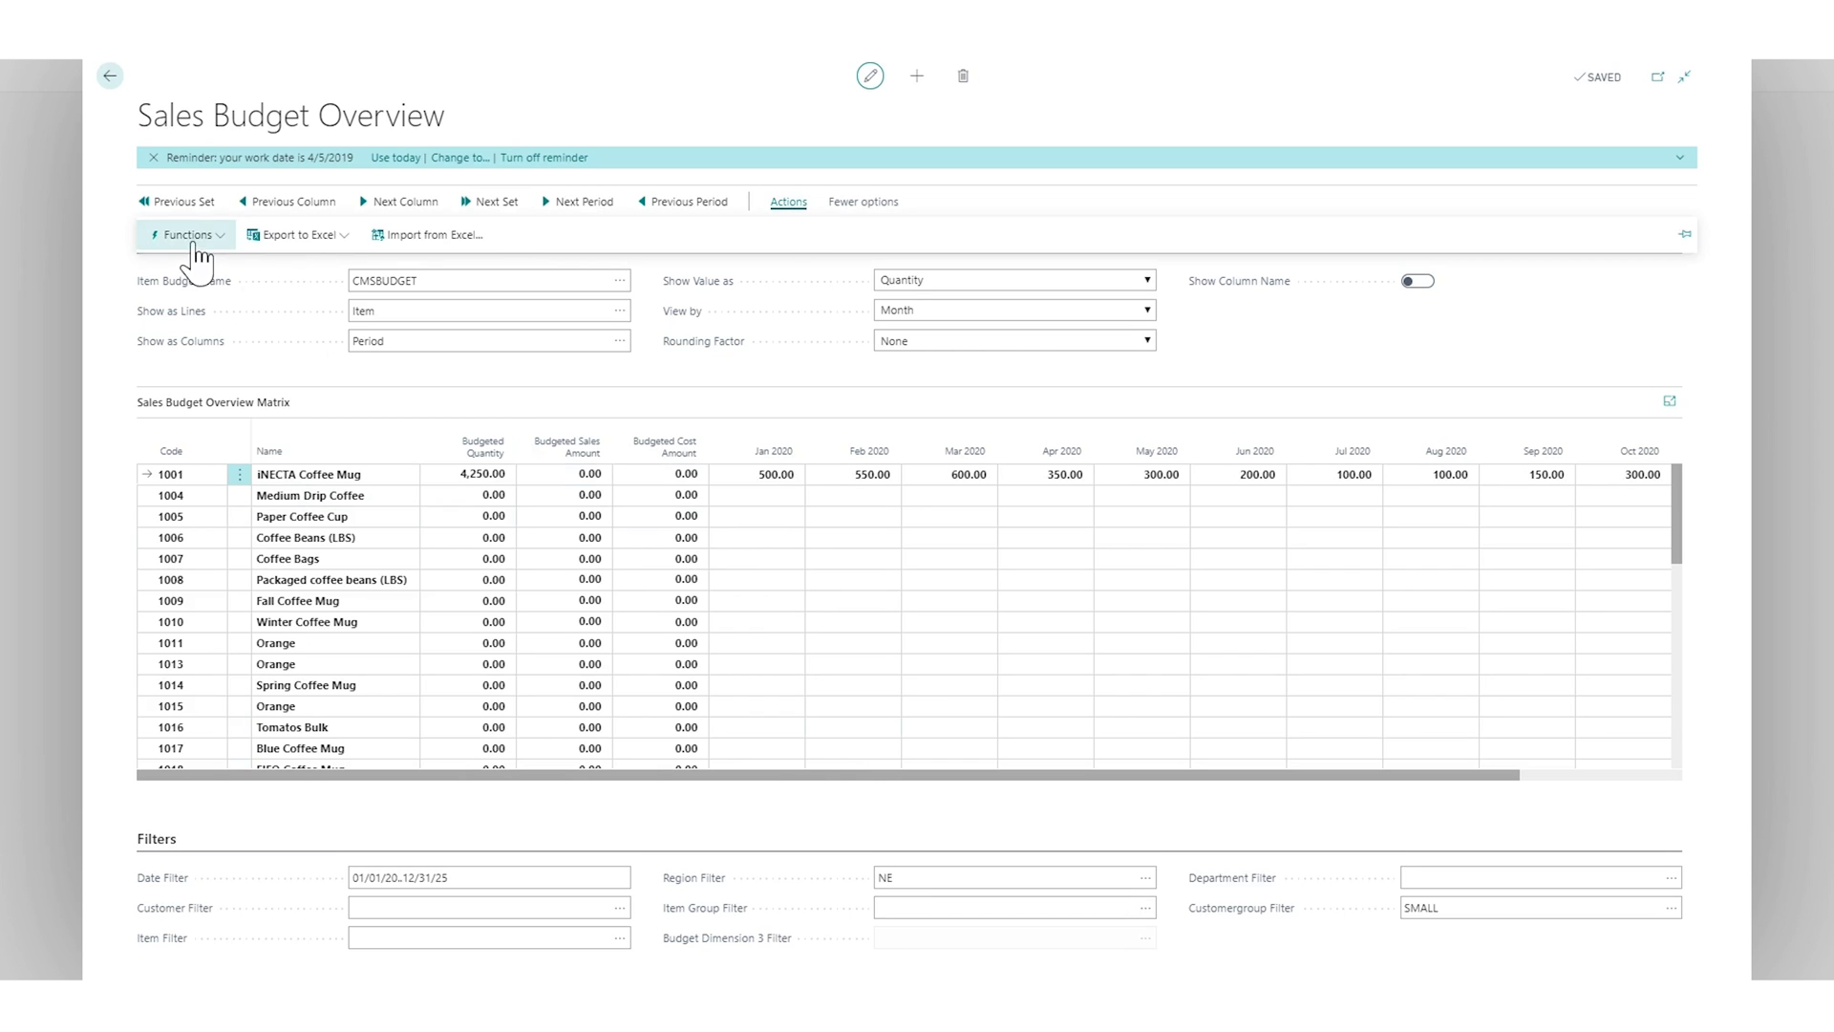
click(298, 236)
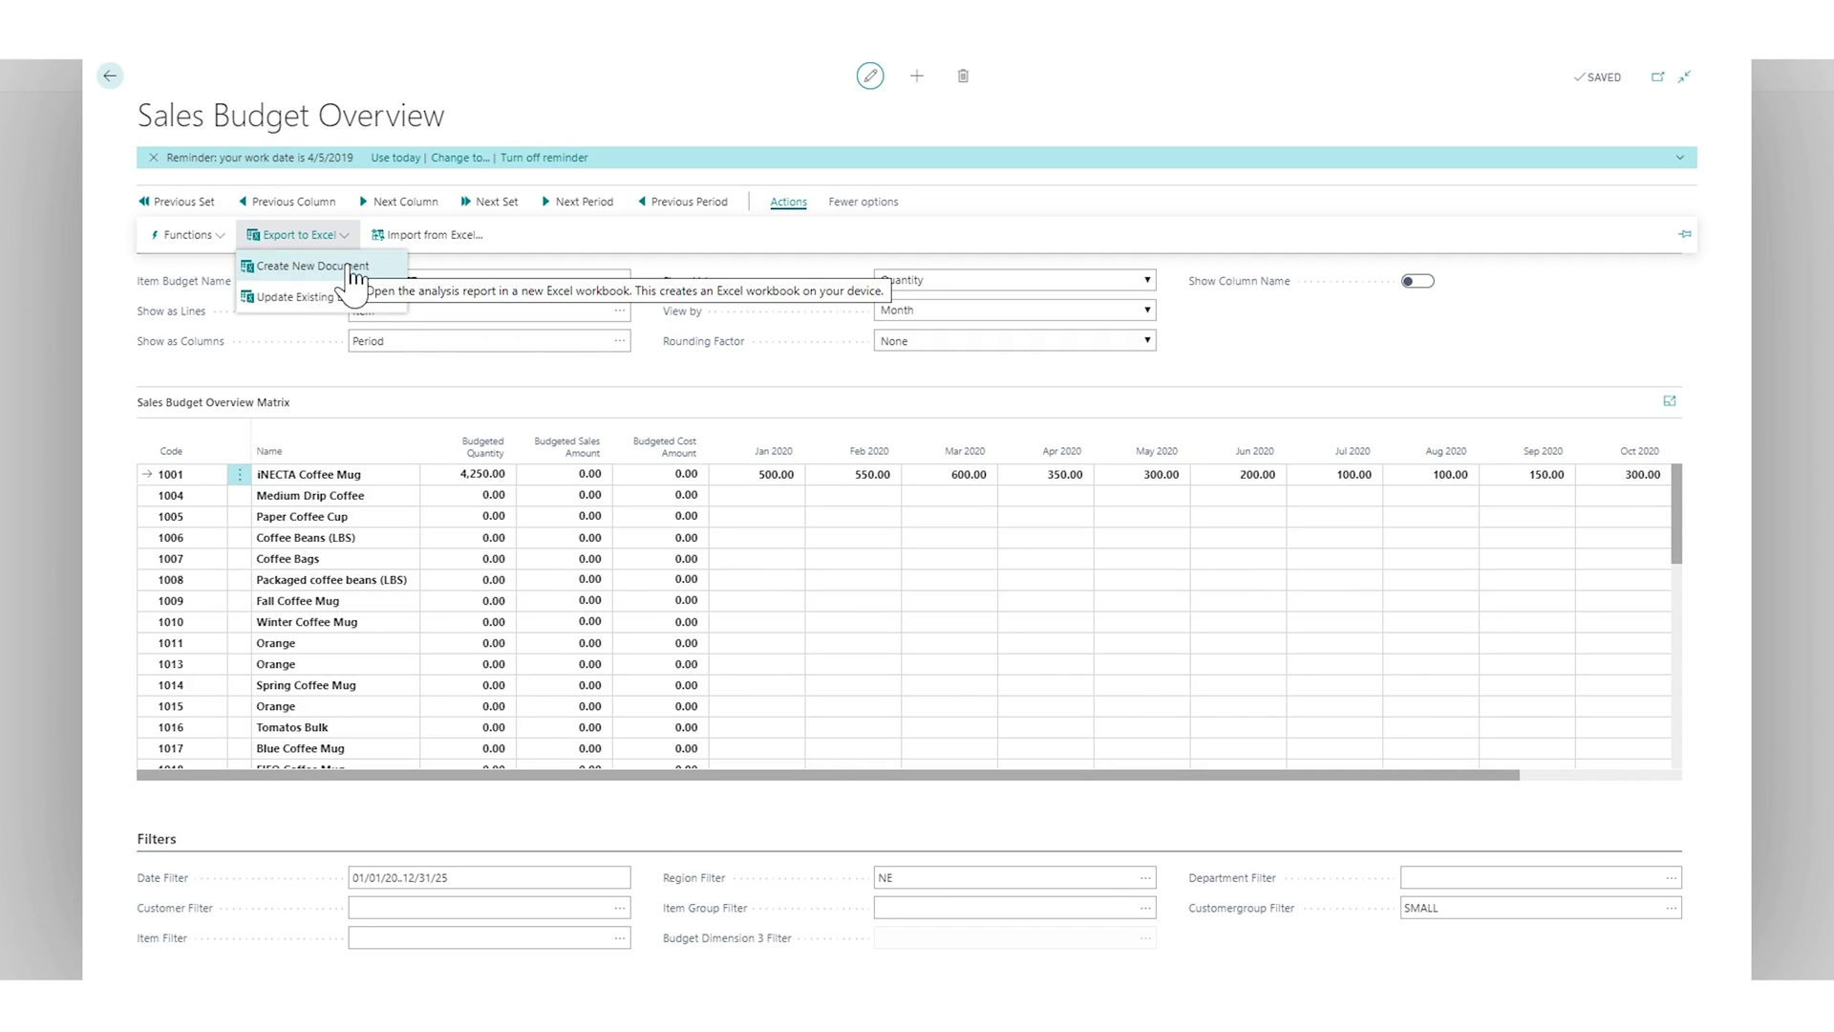
click(356, 274)
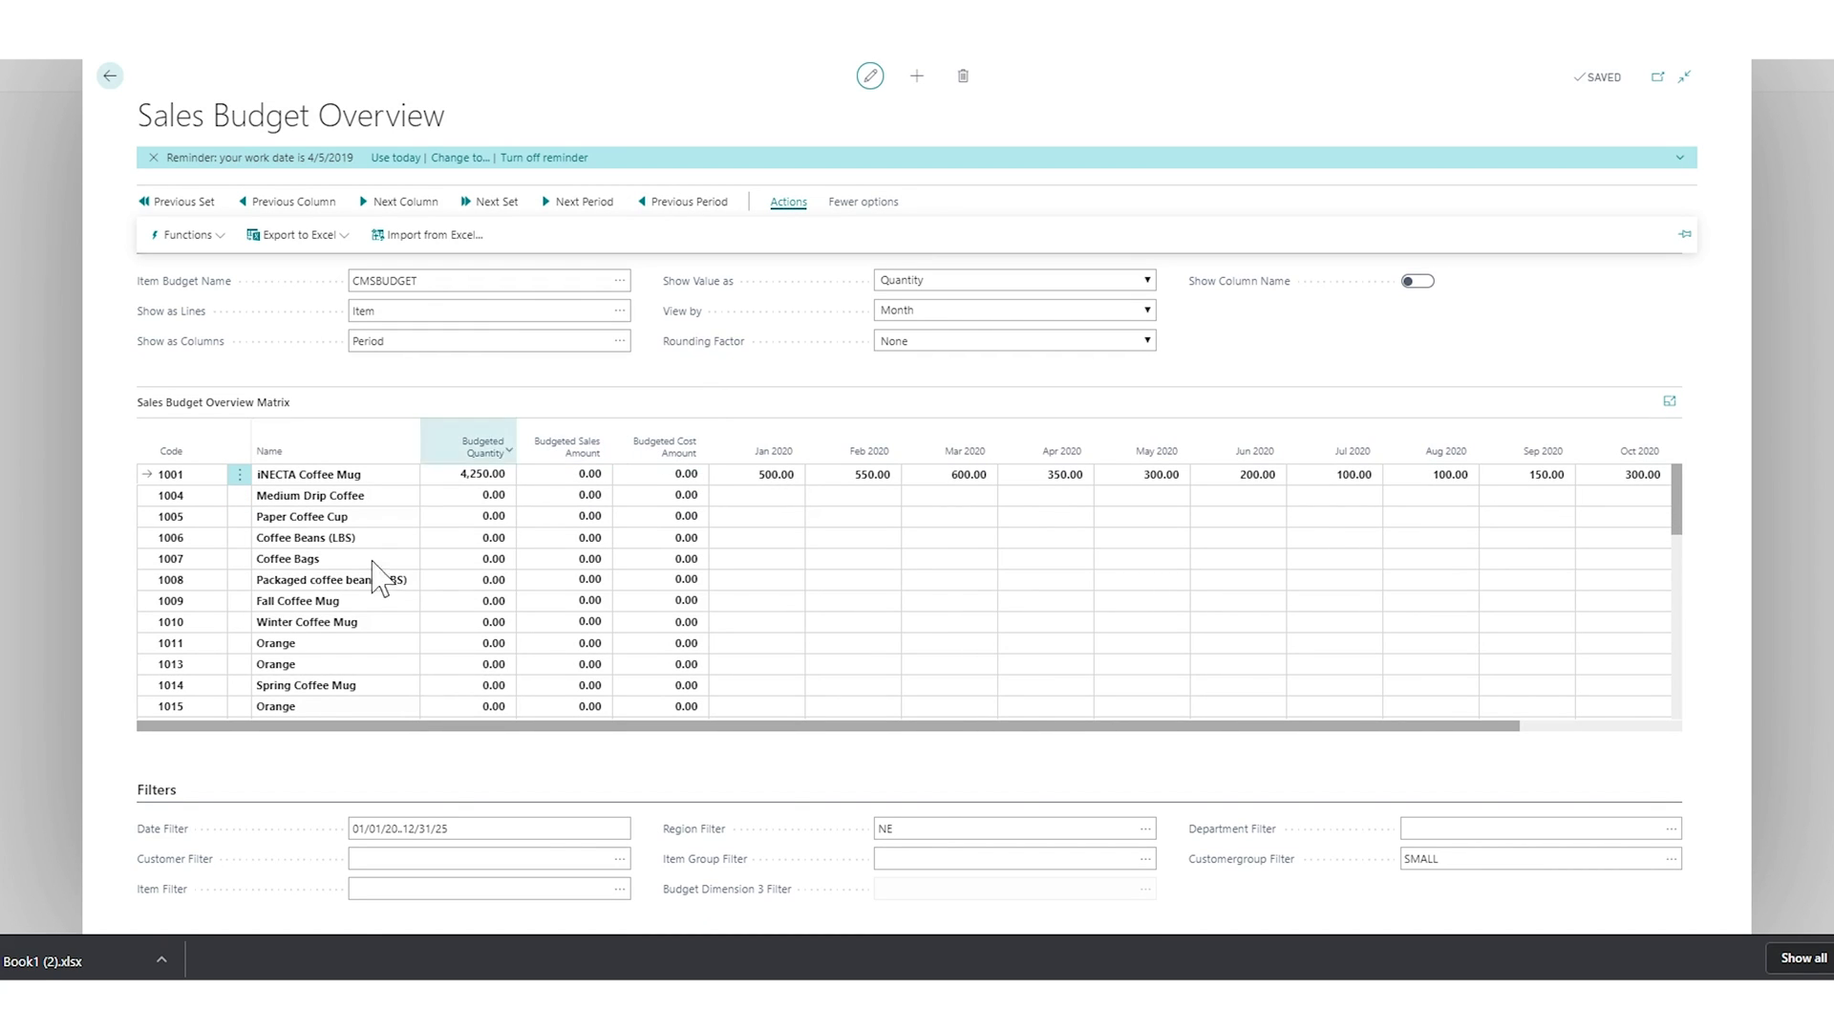
click(55, 961)
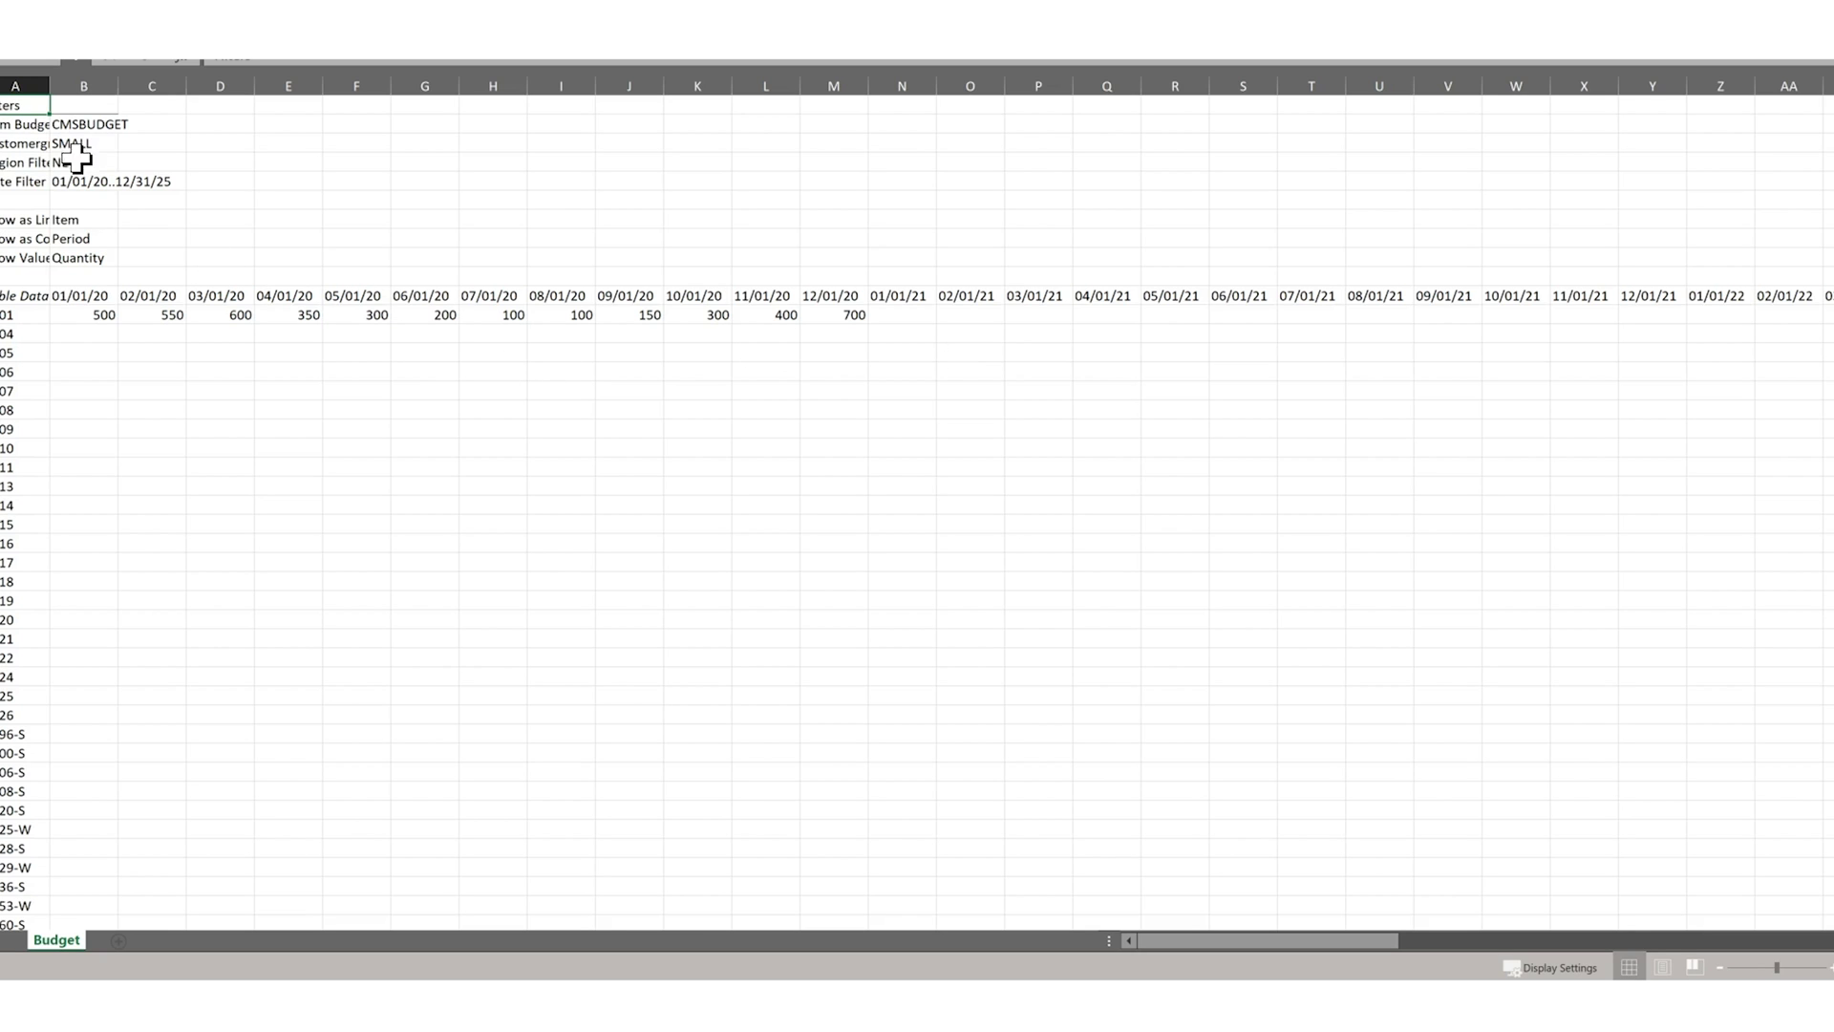
Widen column A of the Budget sheet and select item 1004's January 2020 cell
drag(50, 86, 88, 86)
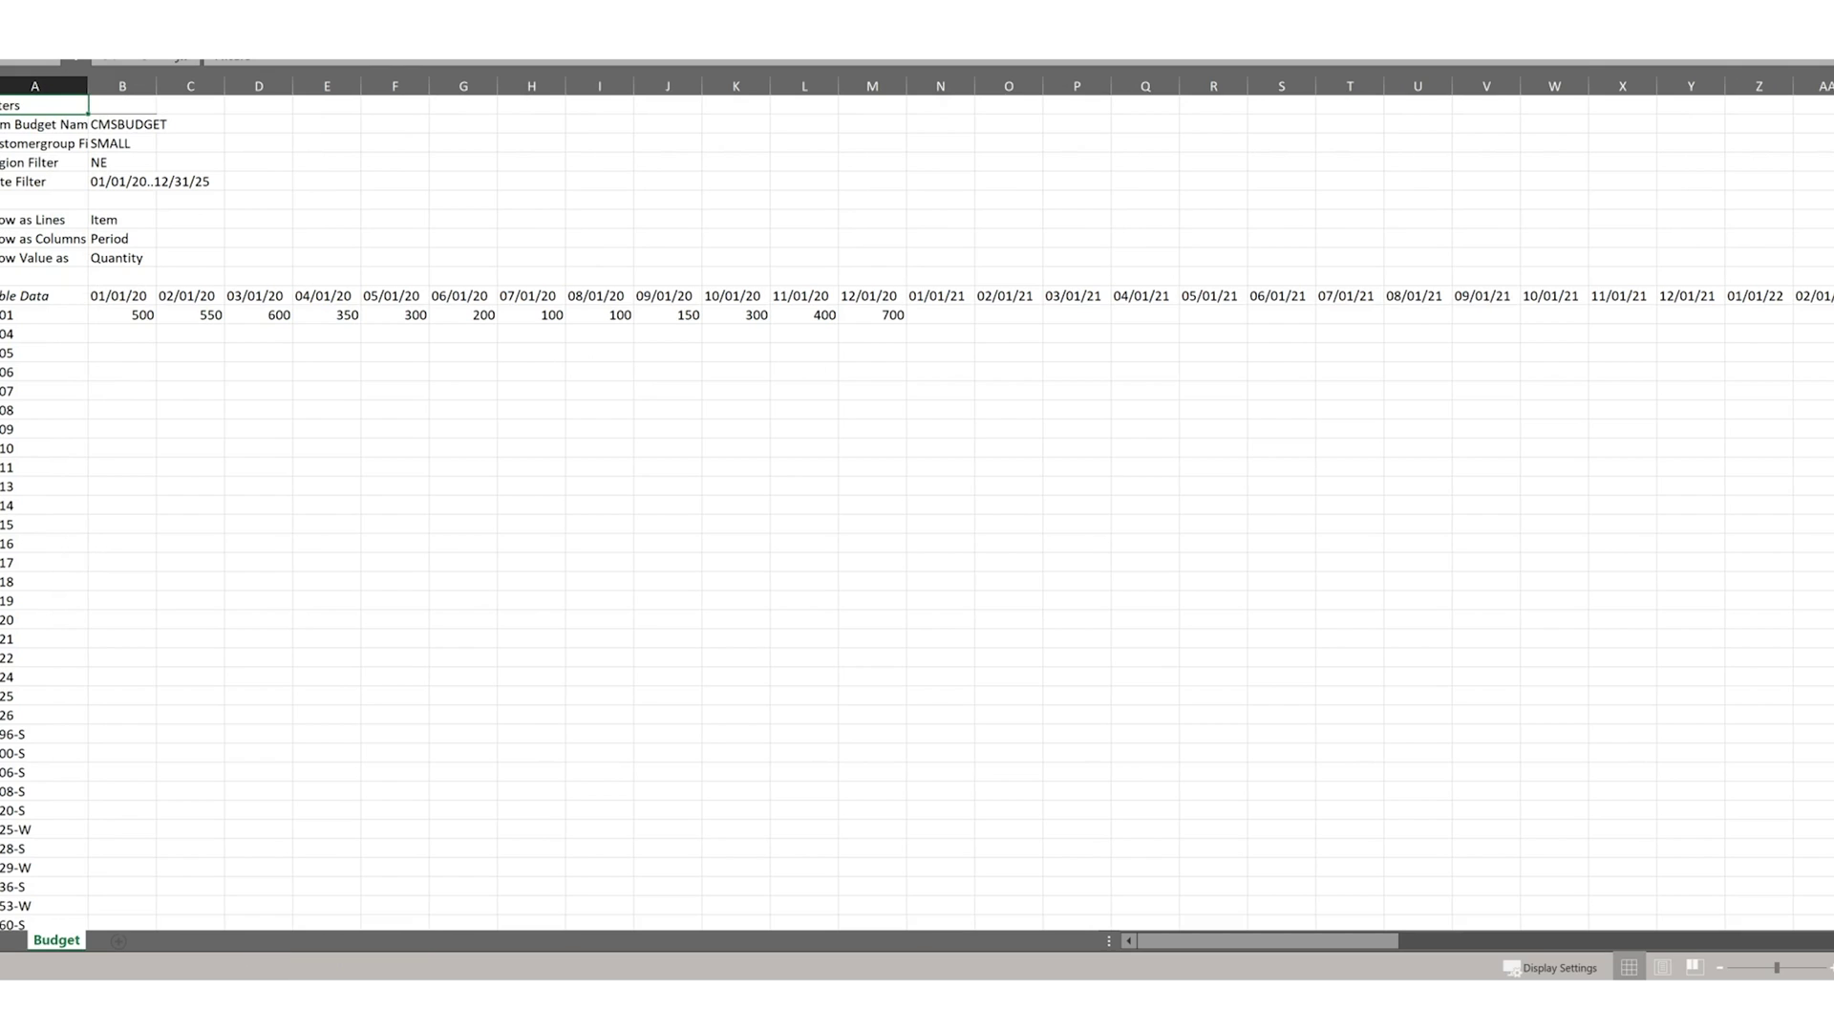
mouse_move(95, 994)
click(270, 960)
click(135, 333)
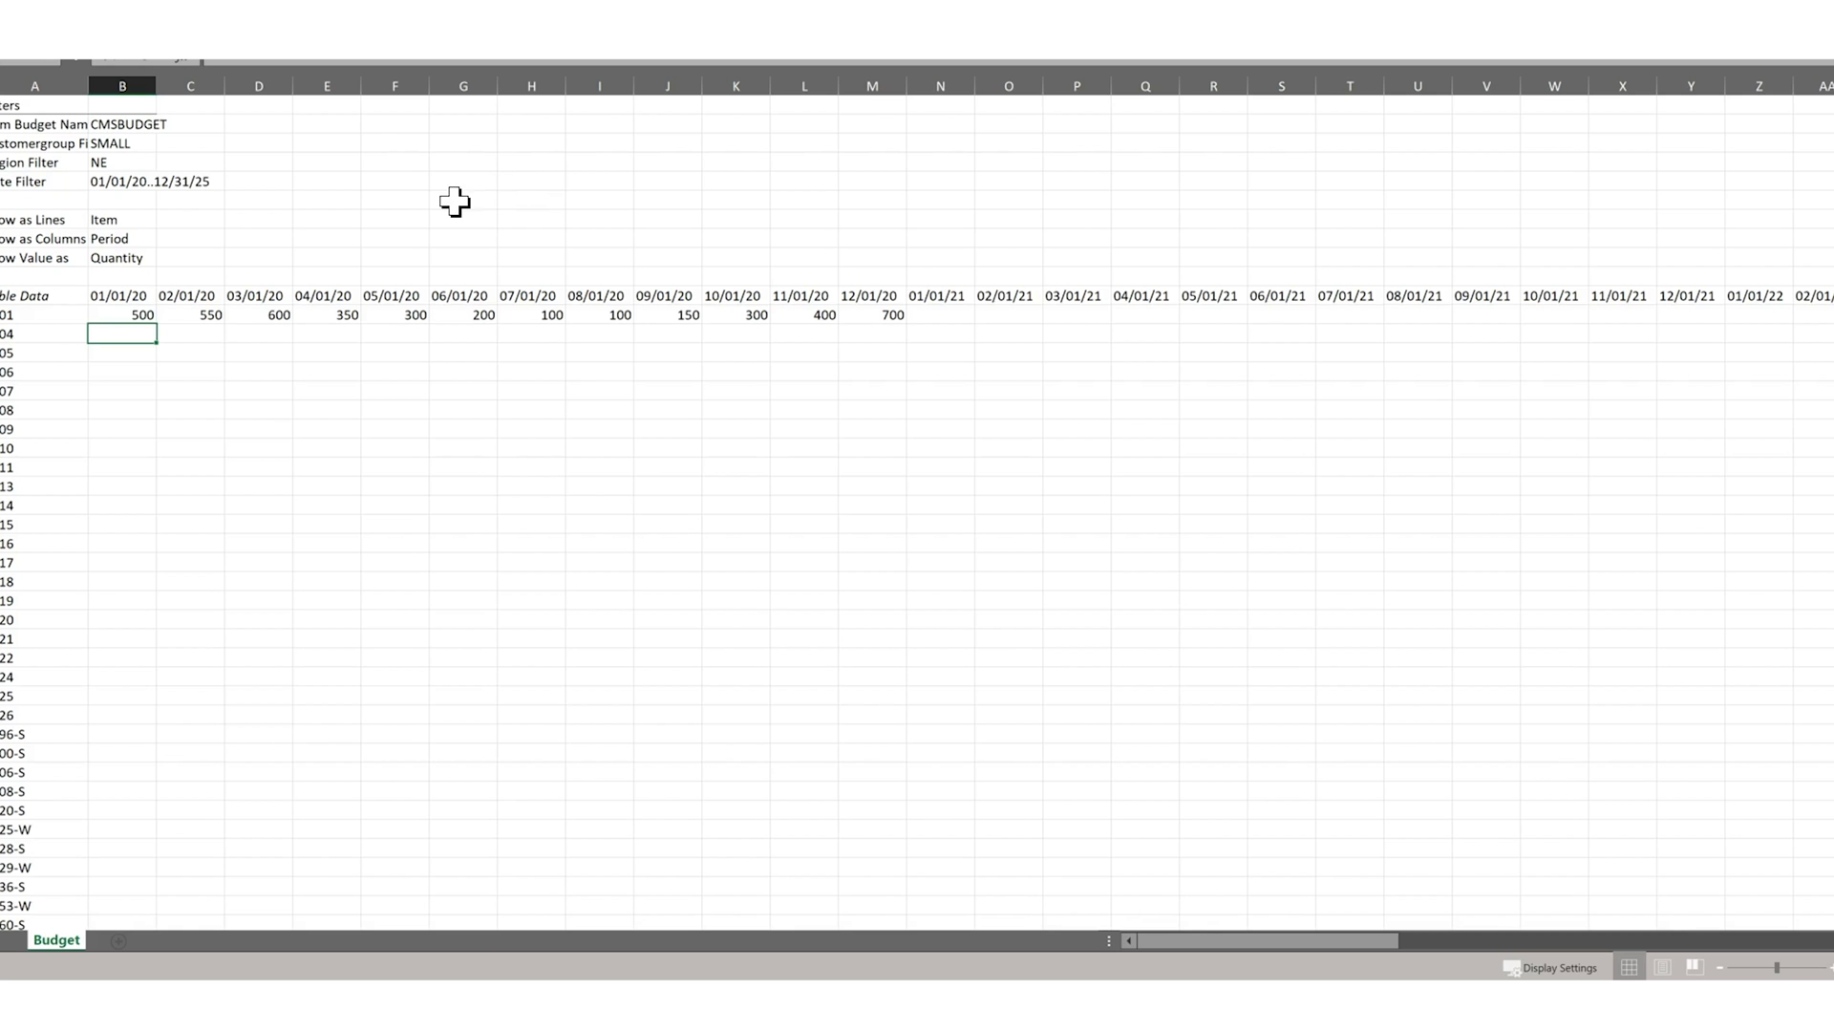
Fill item 1004 with 250 for every month of 2020
key(alt+Tab)
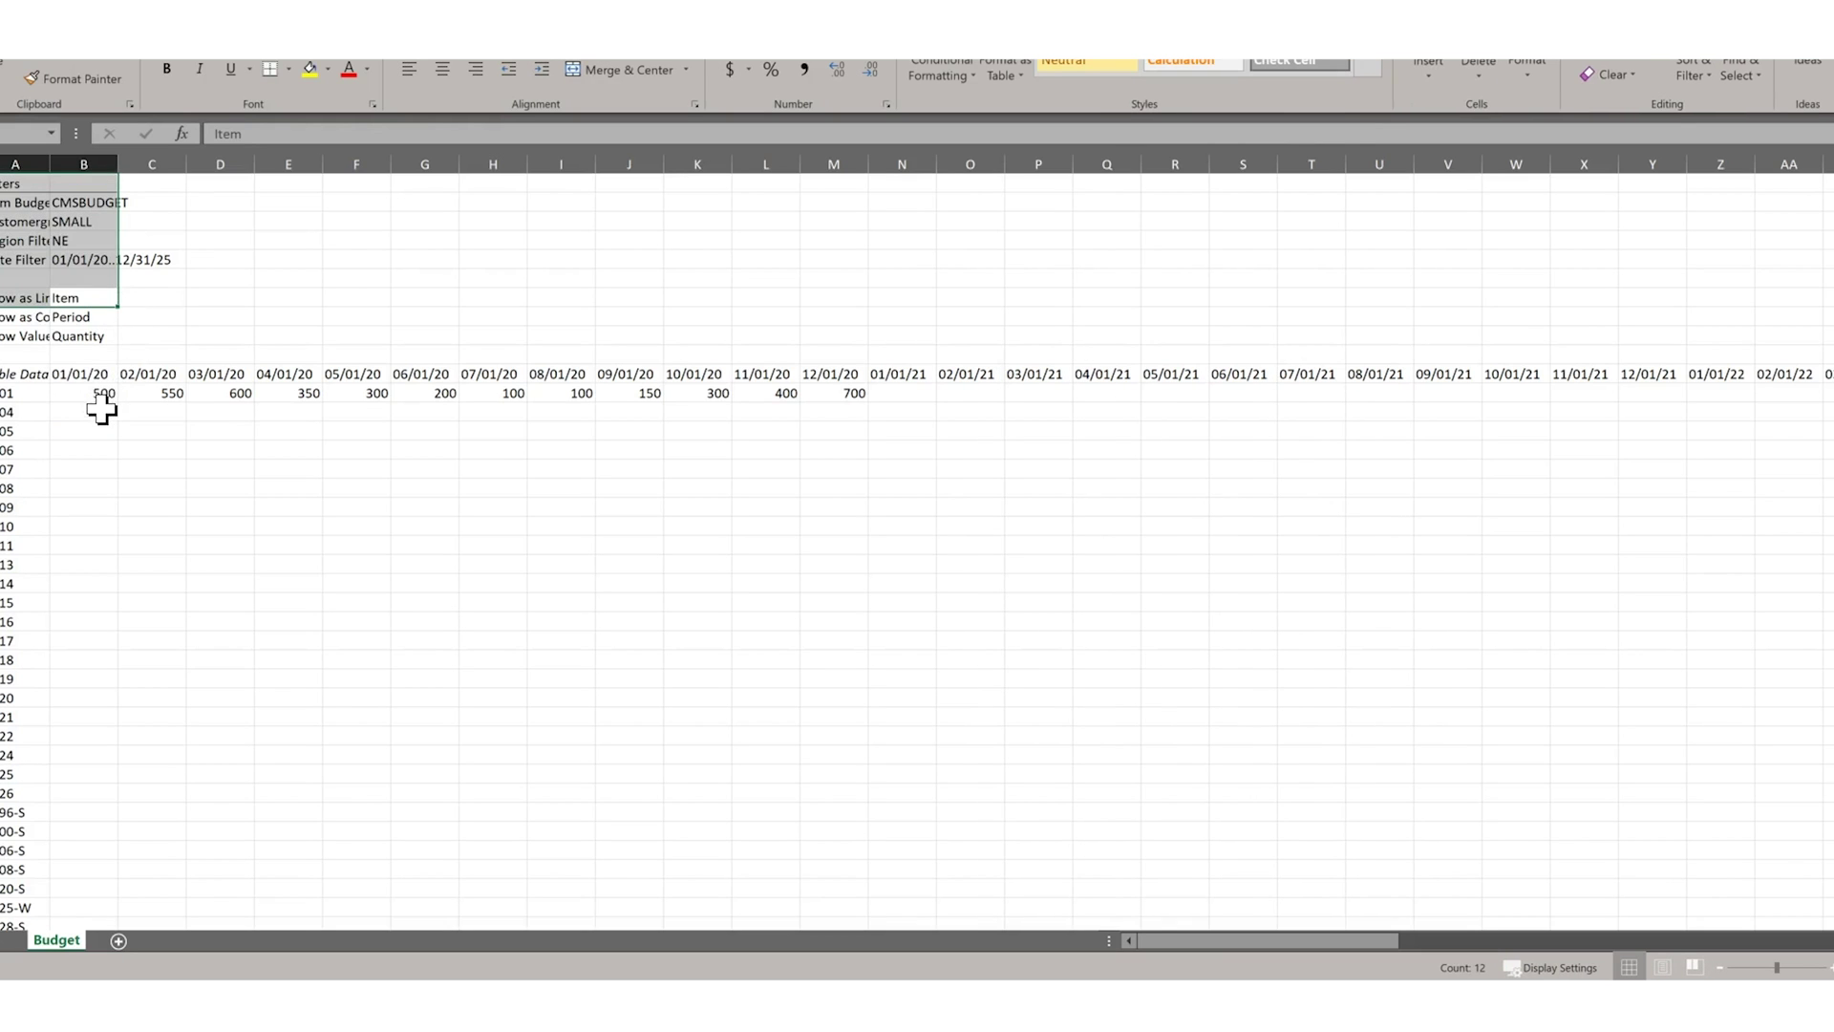
click(103, 409)
text(250)
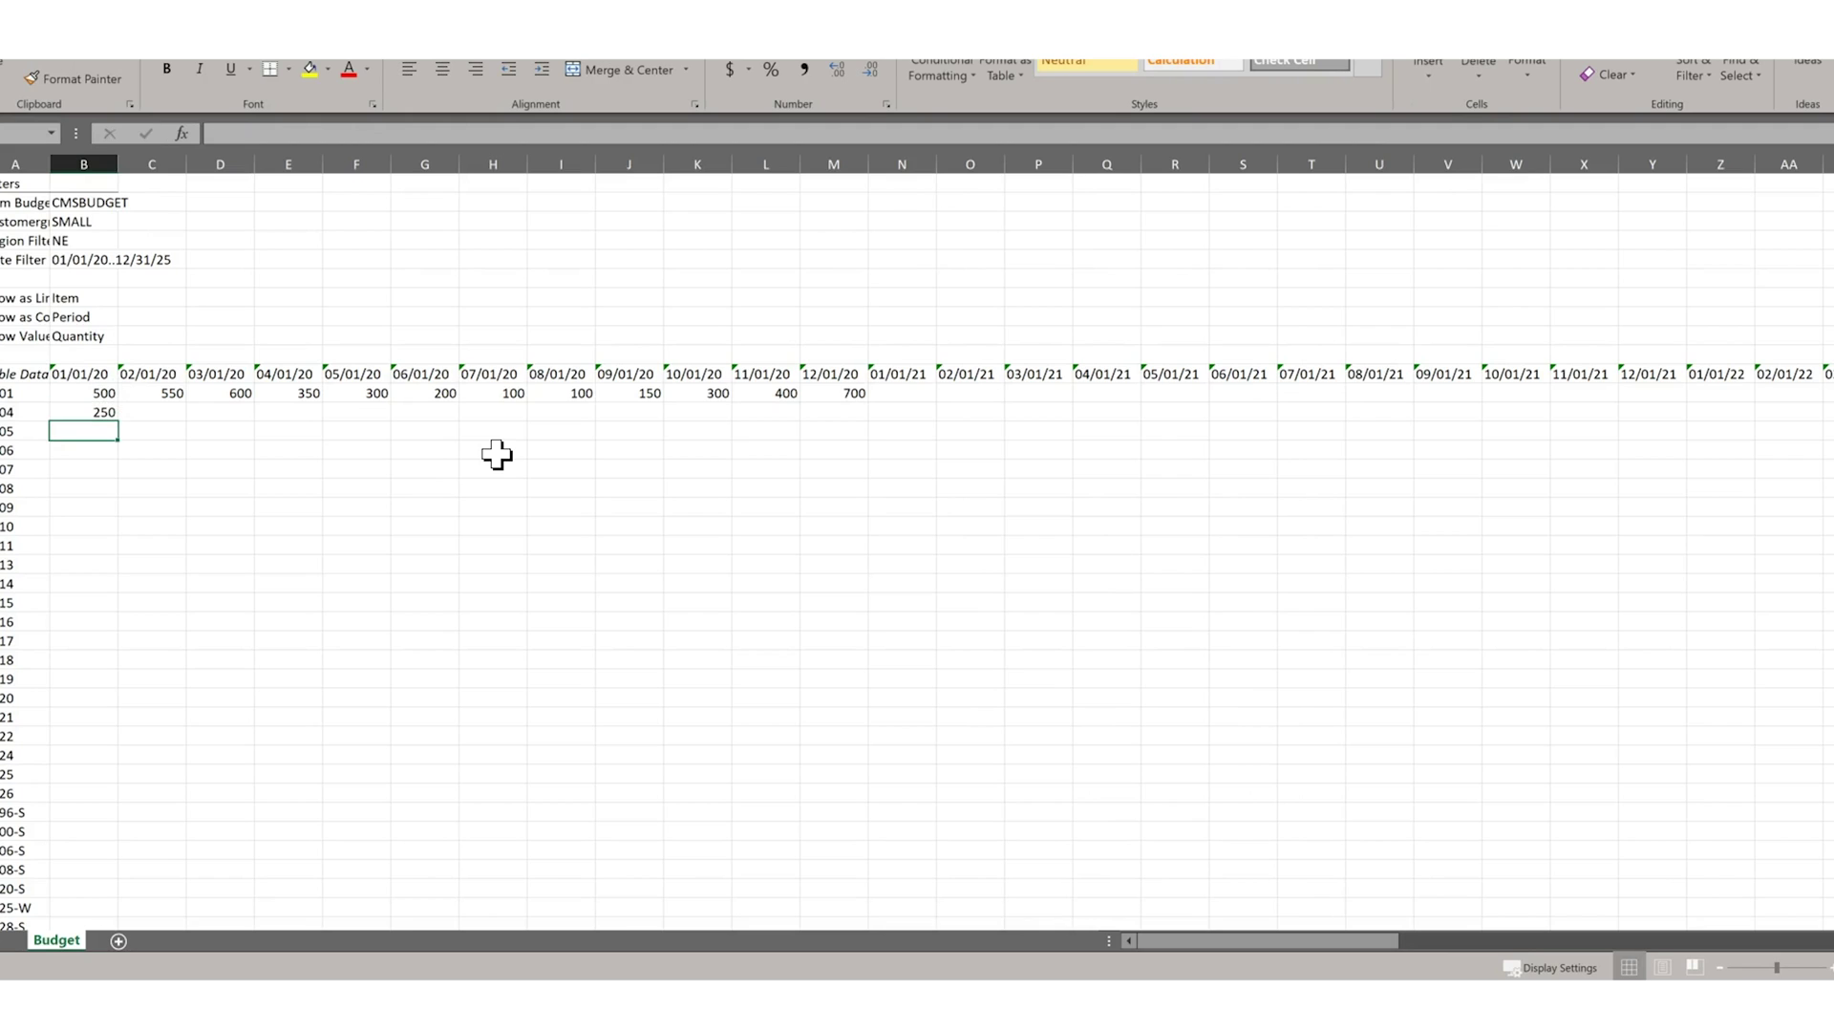
key(Tab)
key(Left)
drag(118, 426, 856, 412)
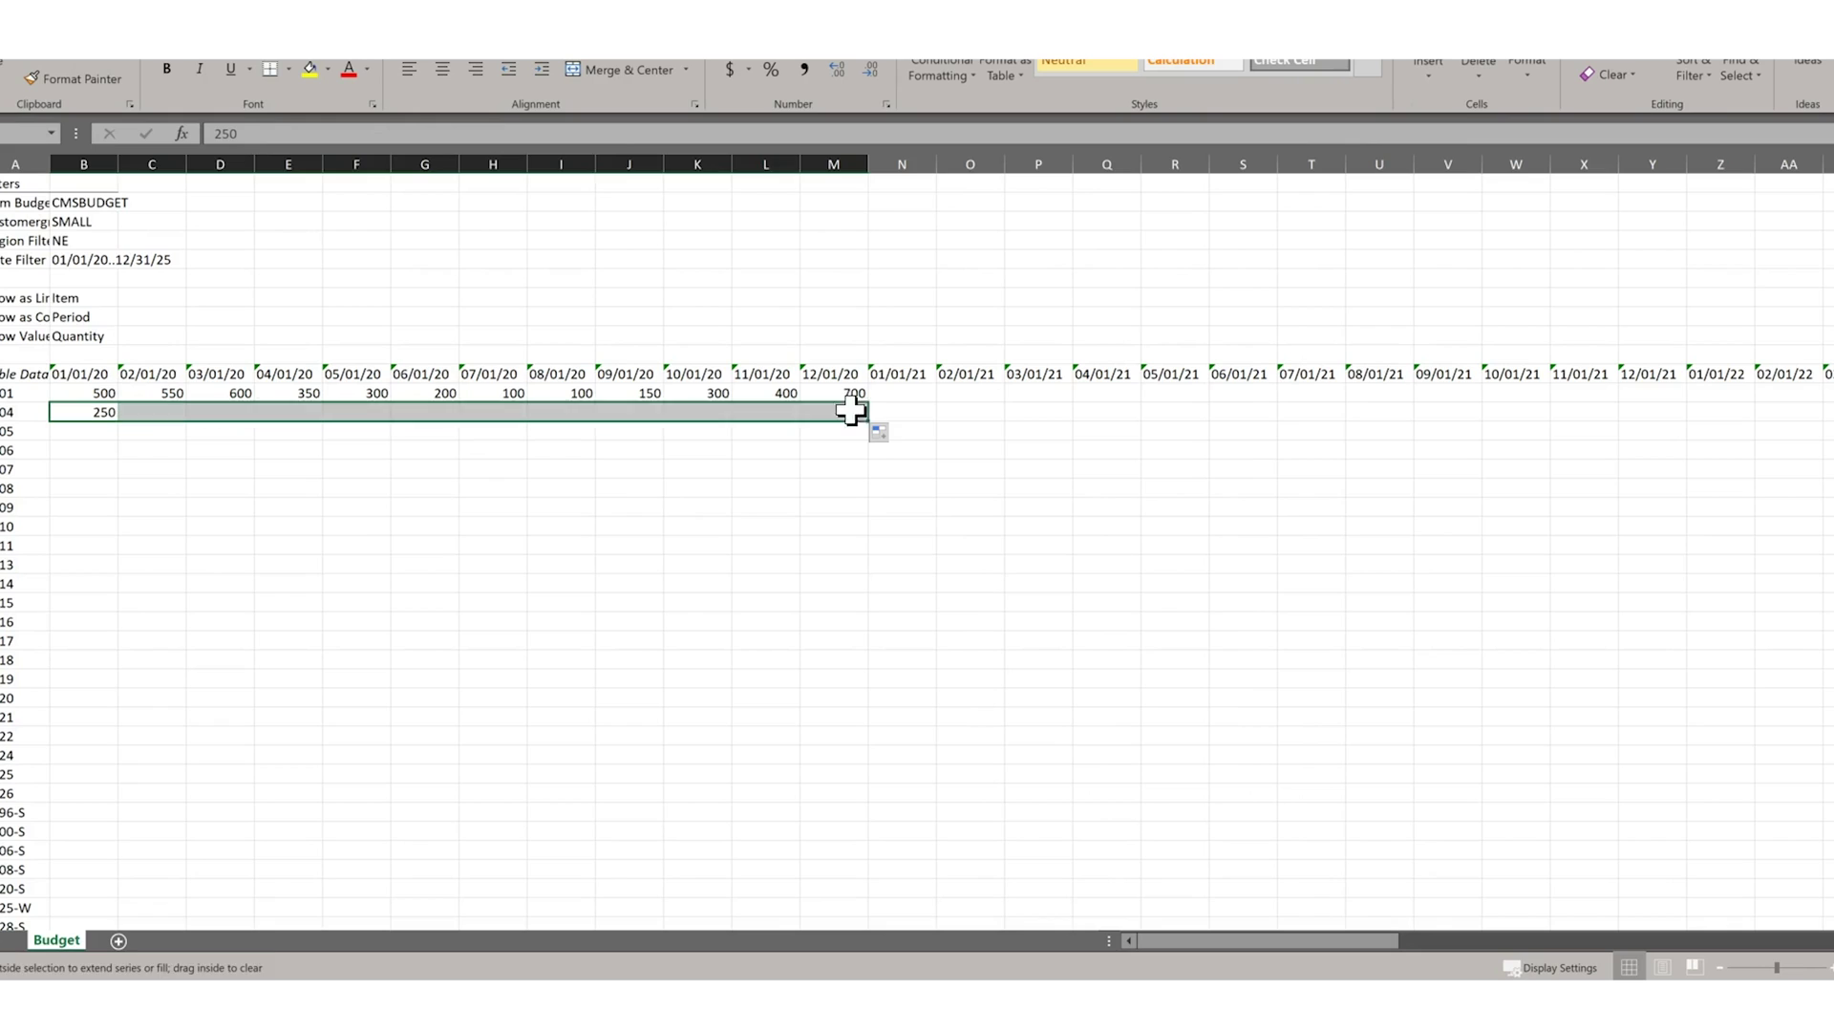
Enter item 1005's January–April quantities: 300, 350, 400 and 350
click(84, 435)
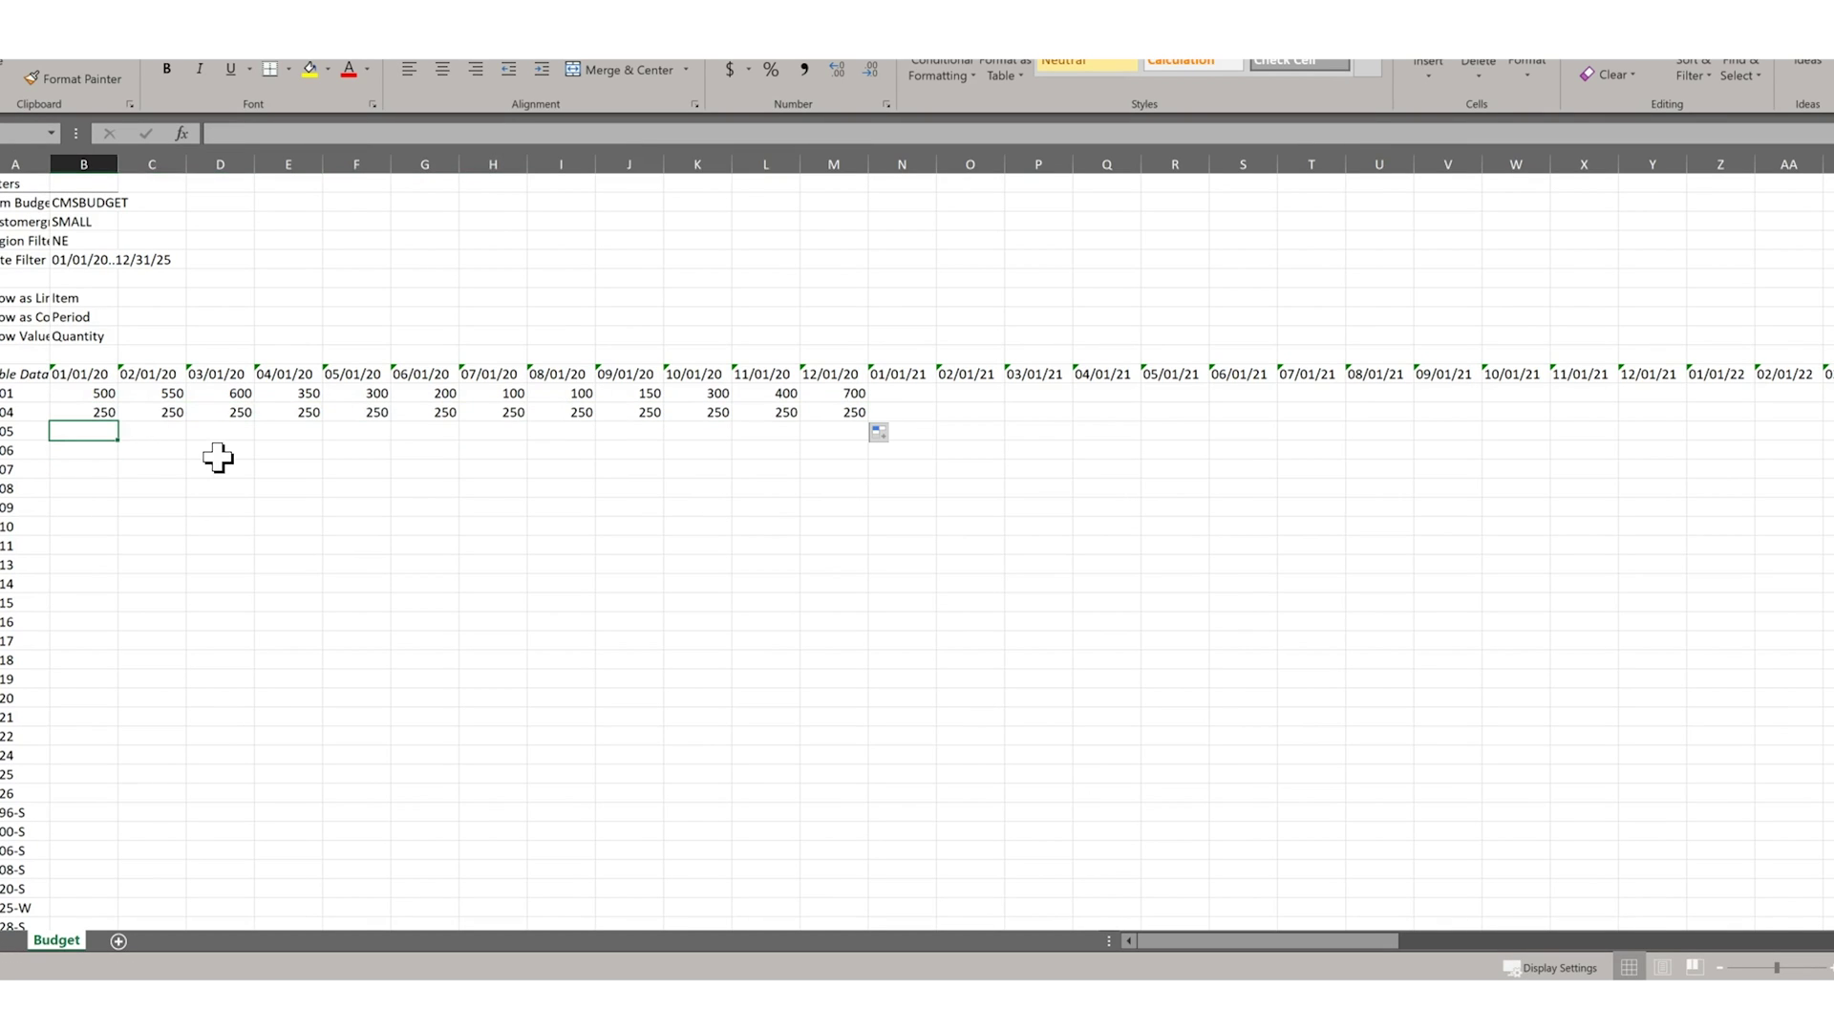
text(300)
key(Right)
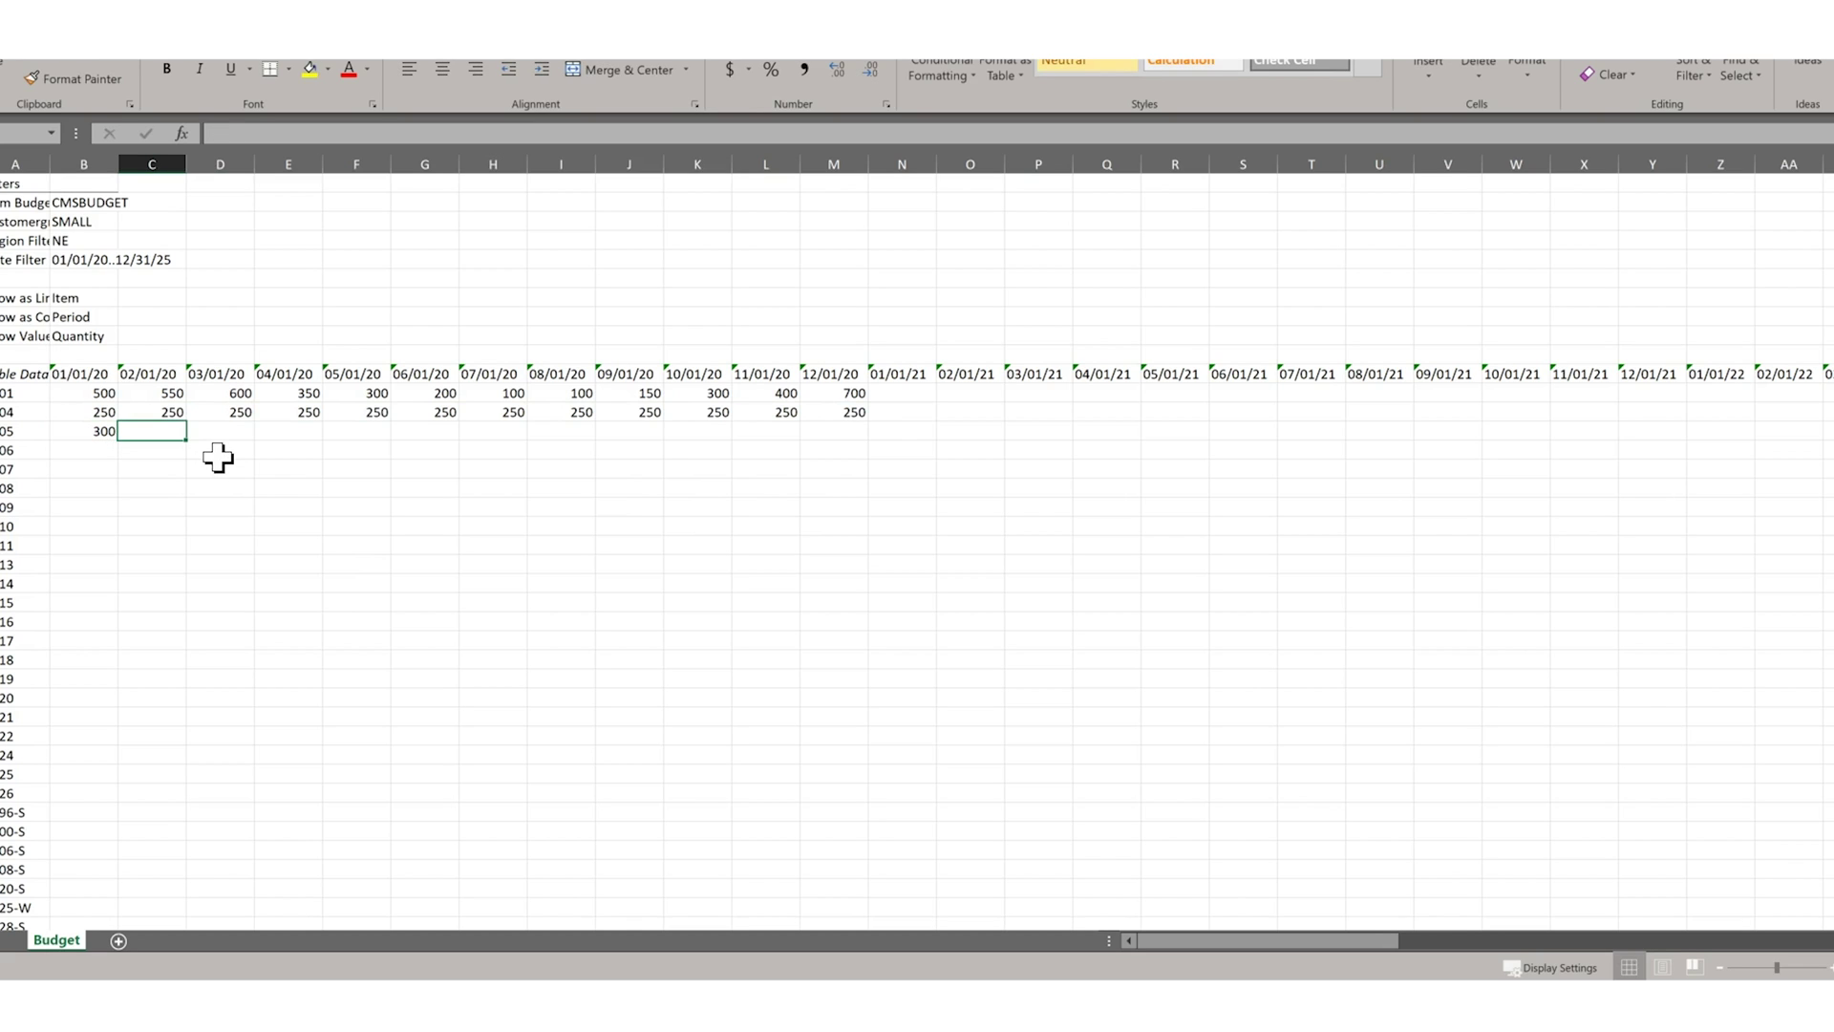
text(350)
key(Return)
key(Up)
key(Right)
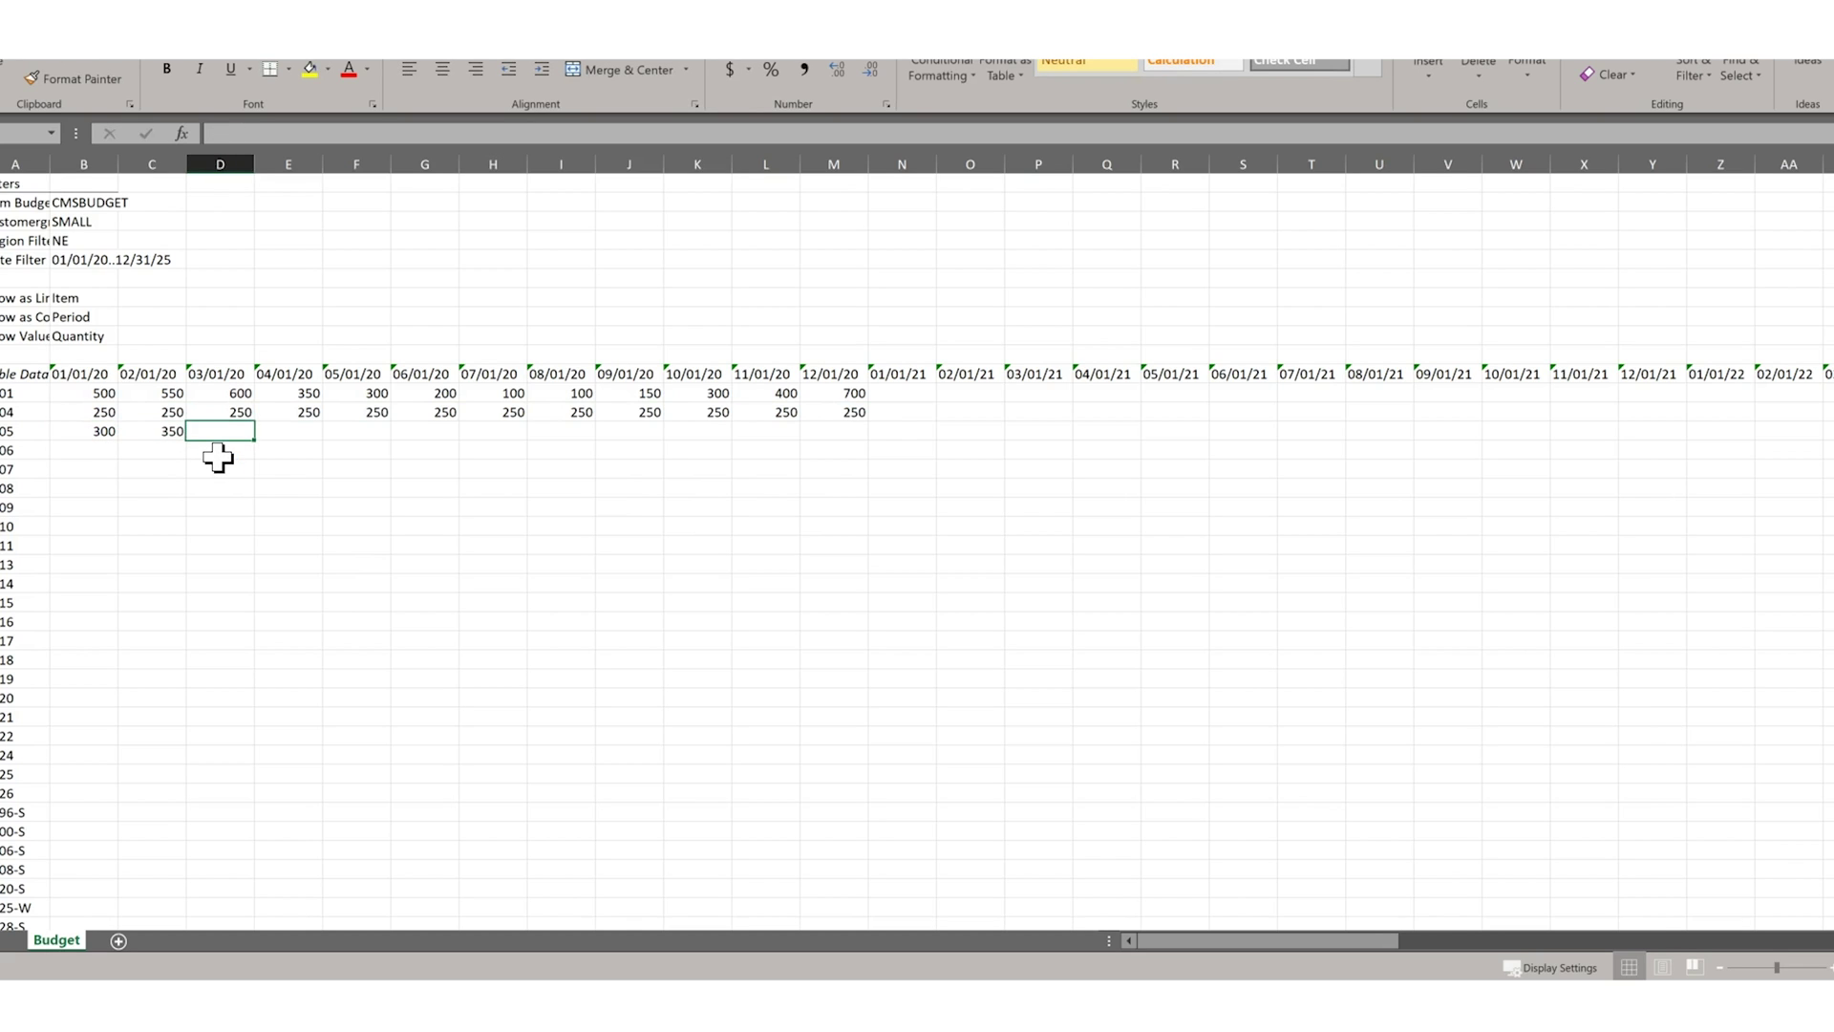
text(400)
key(Return)
key(Up)
key(Right)
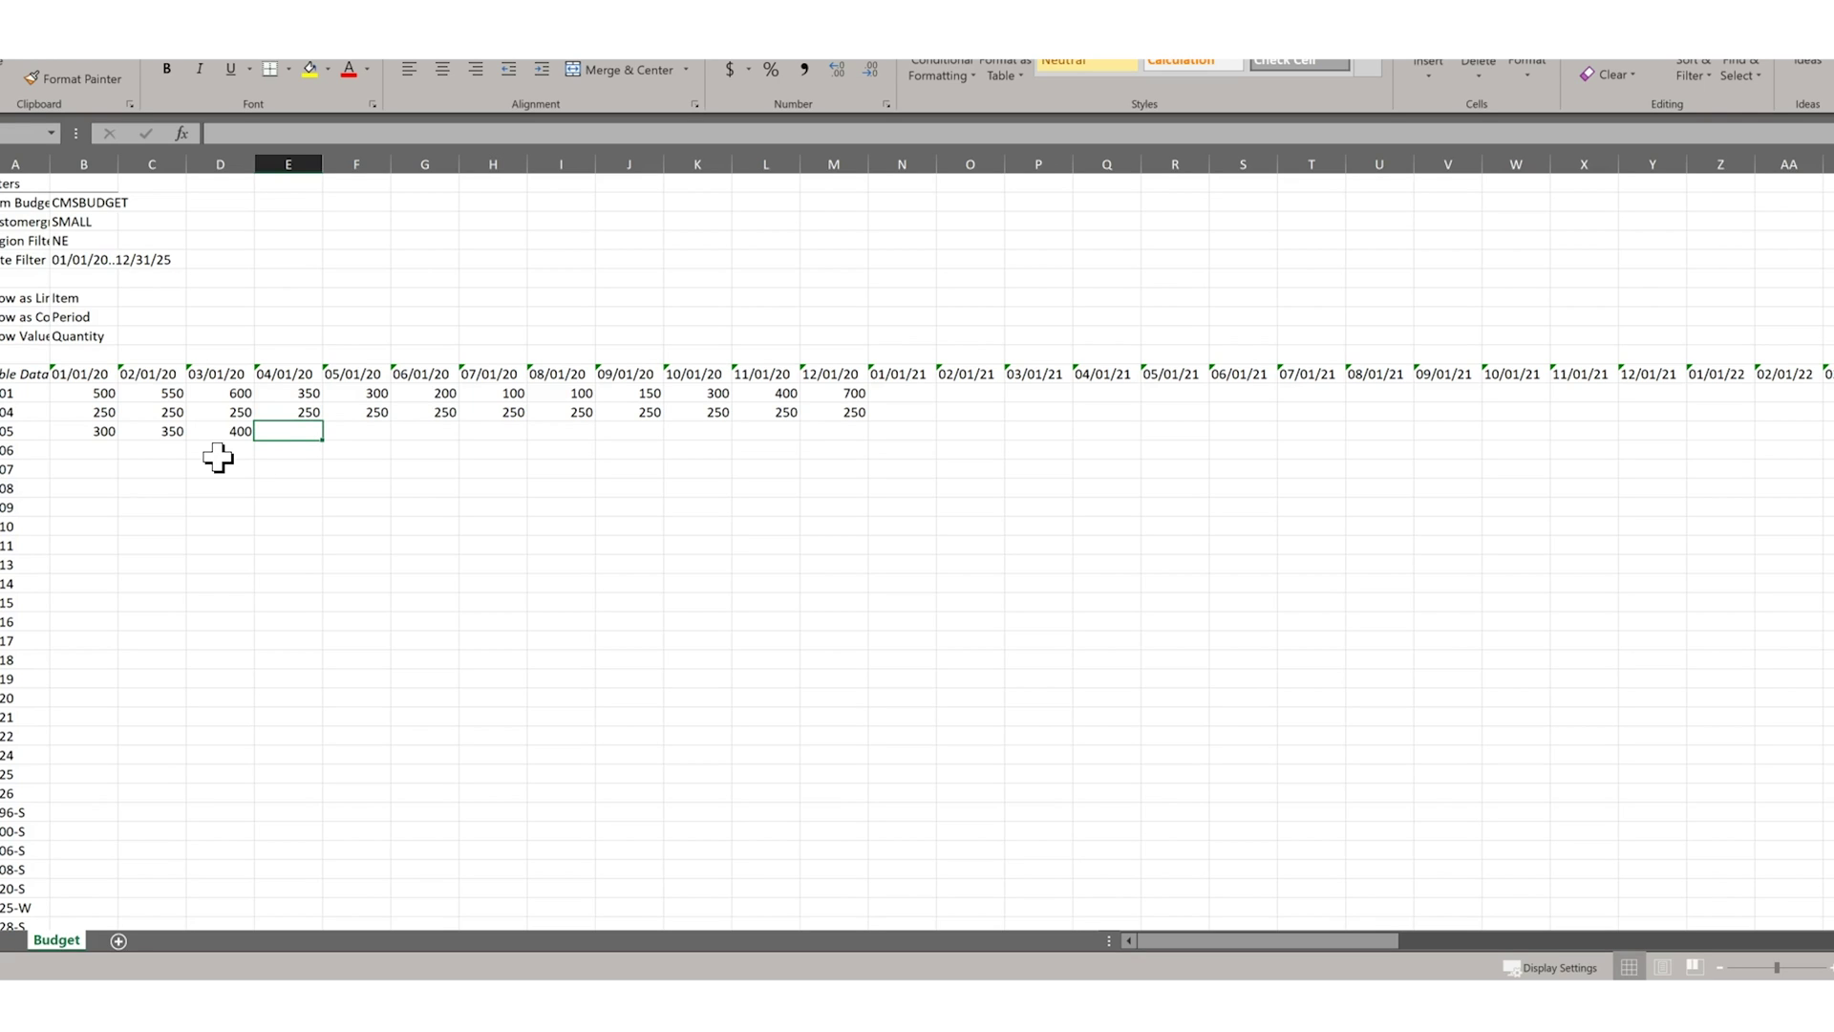
text(350)
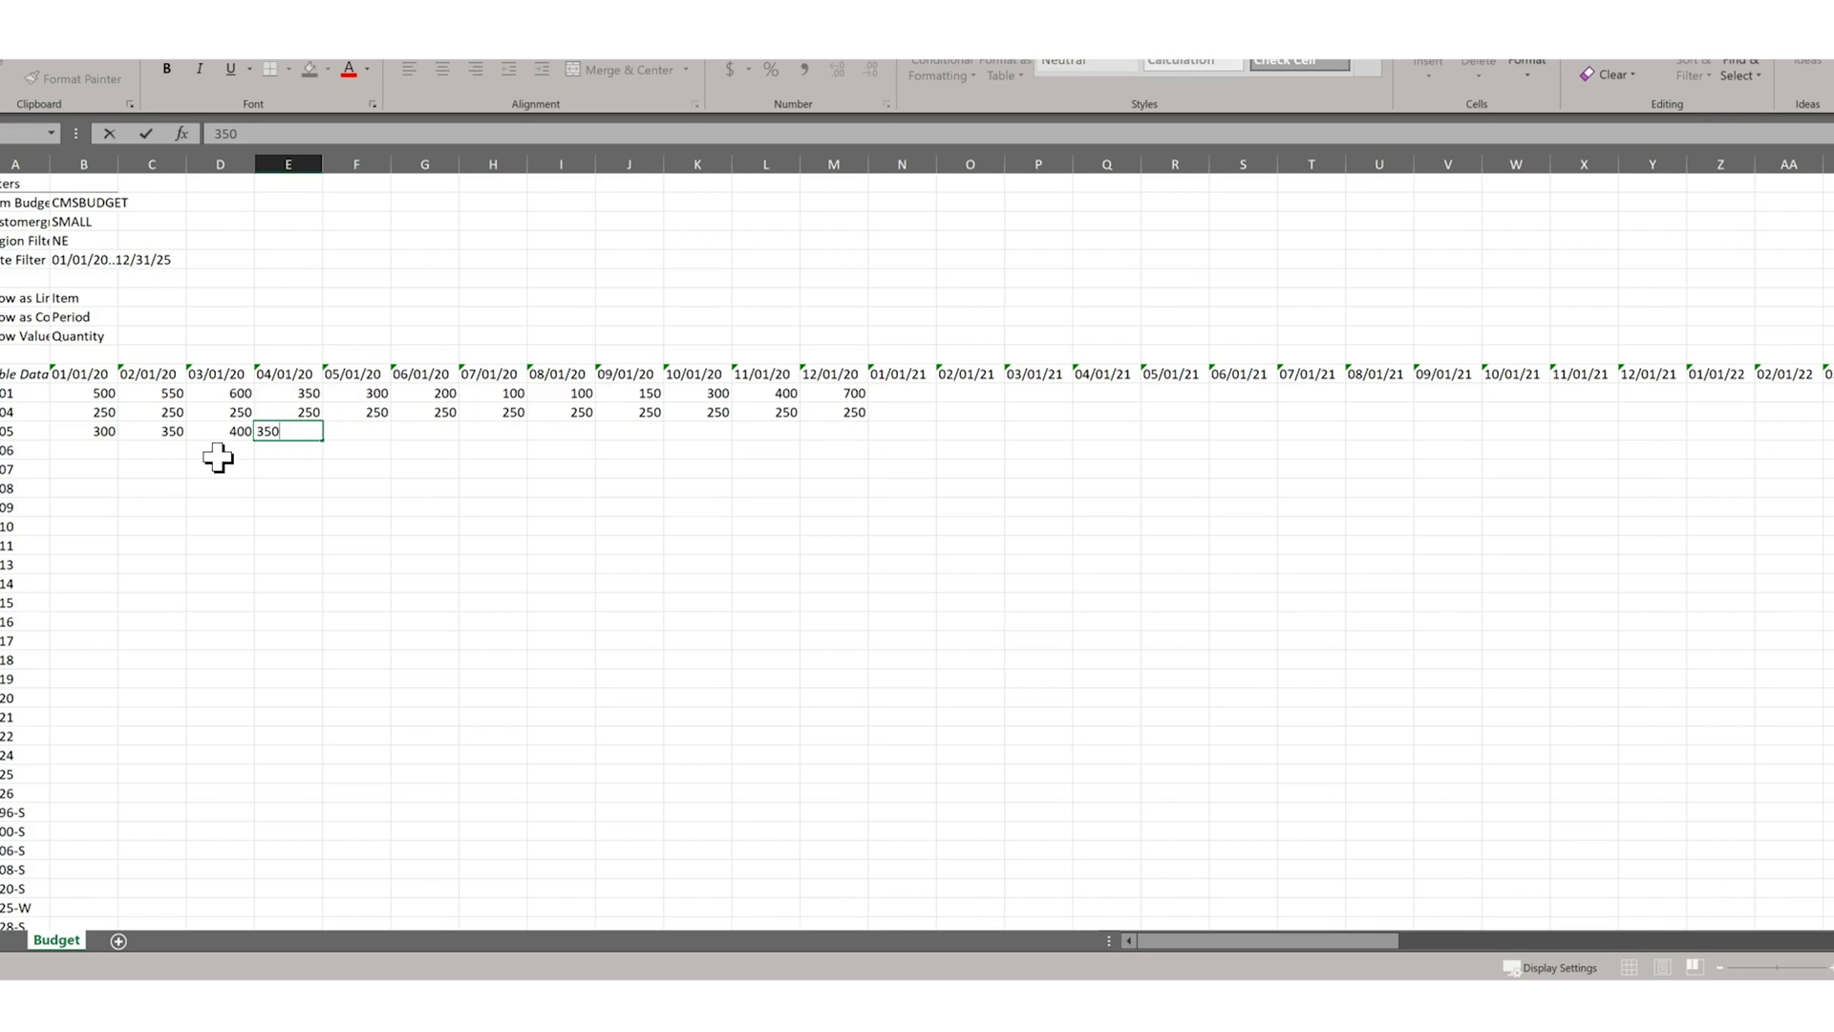
key(Right)
Enter 300 for item 1005 in May and fill it through December
key(Down)
text(00)
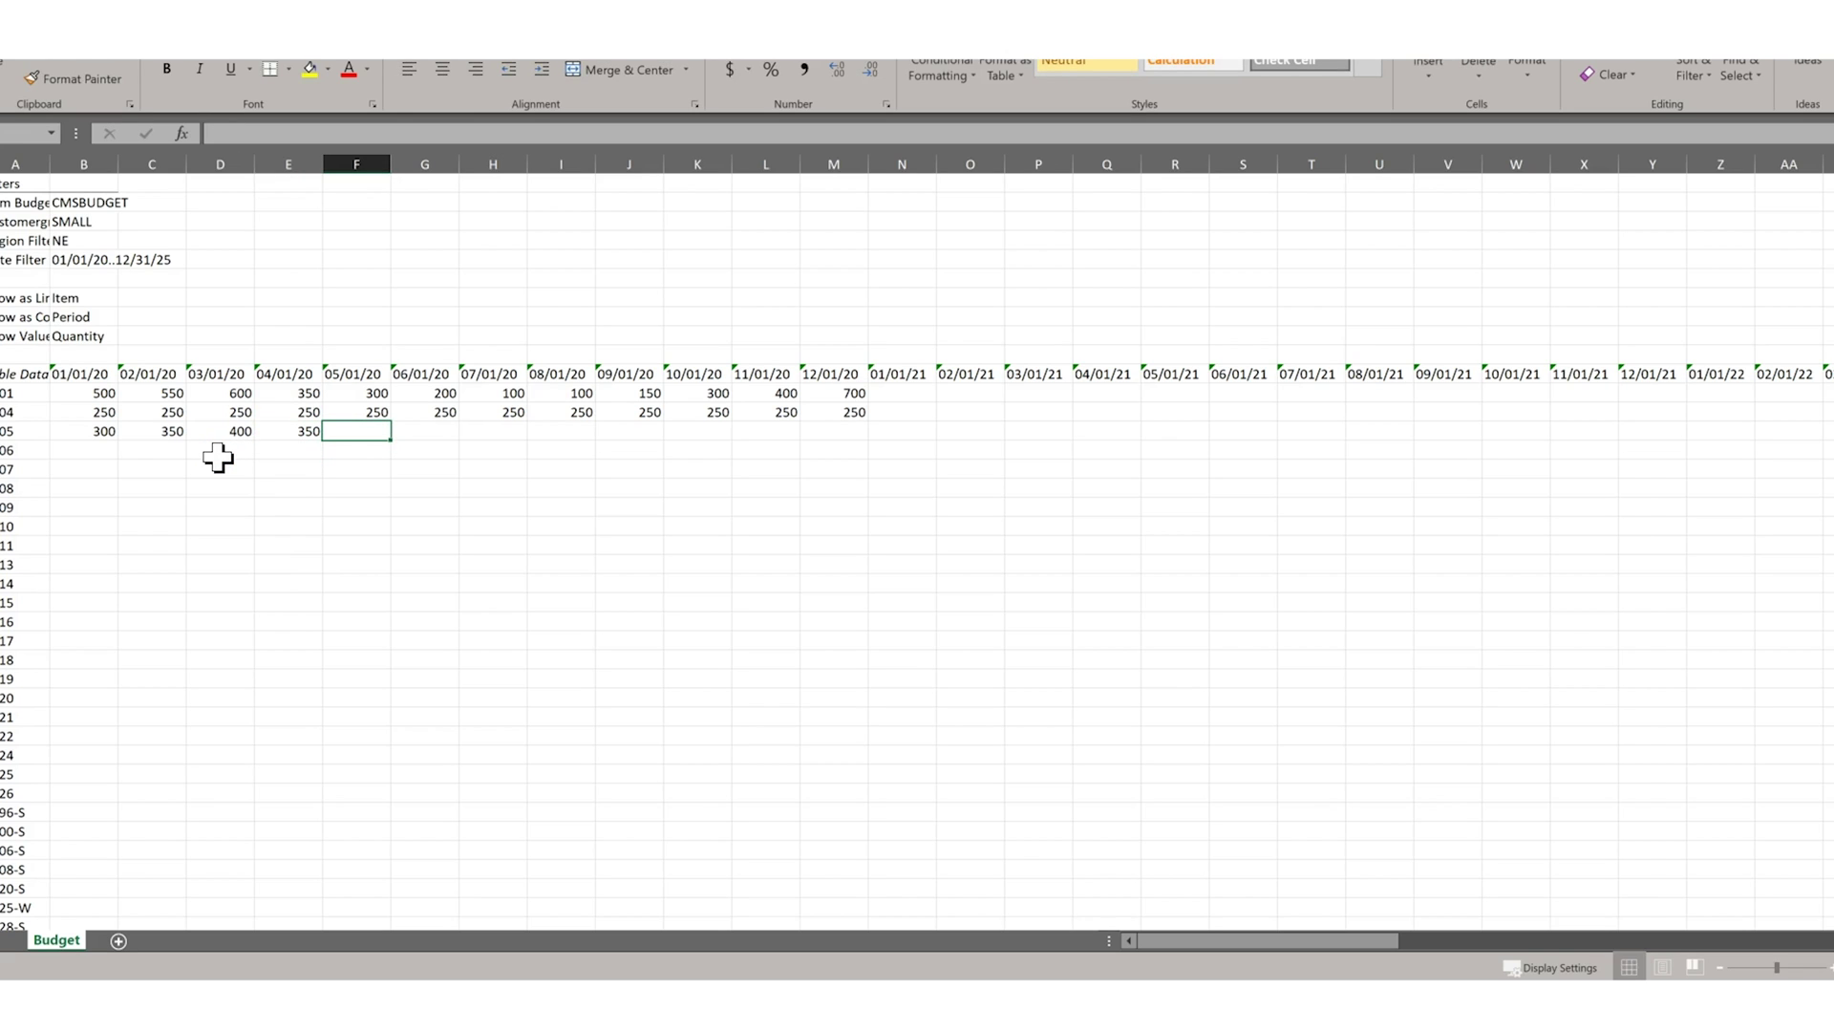
text(300)
key(Right)
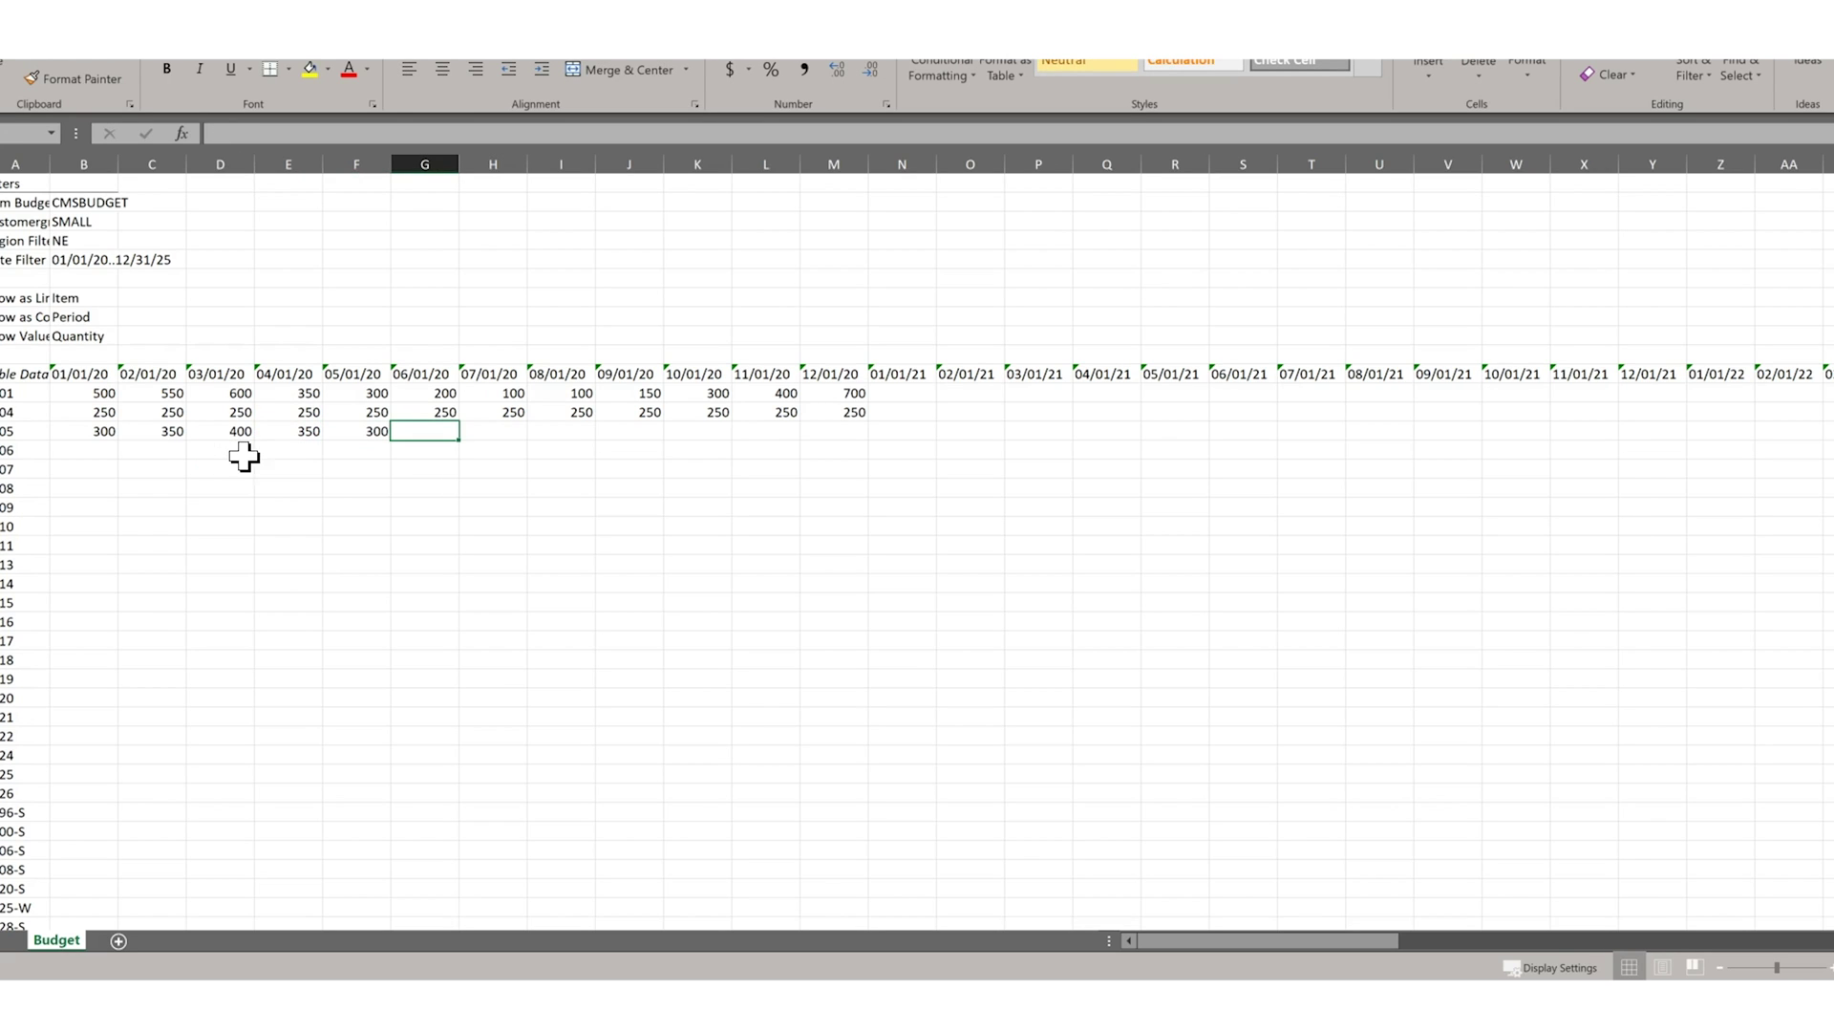
click(379, 434)
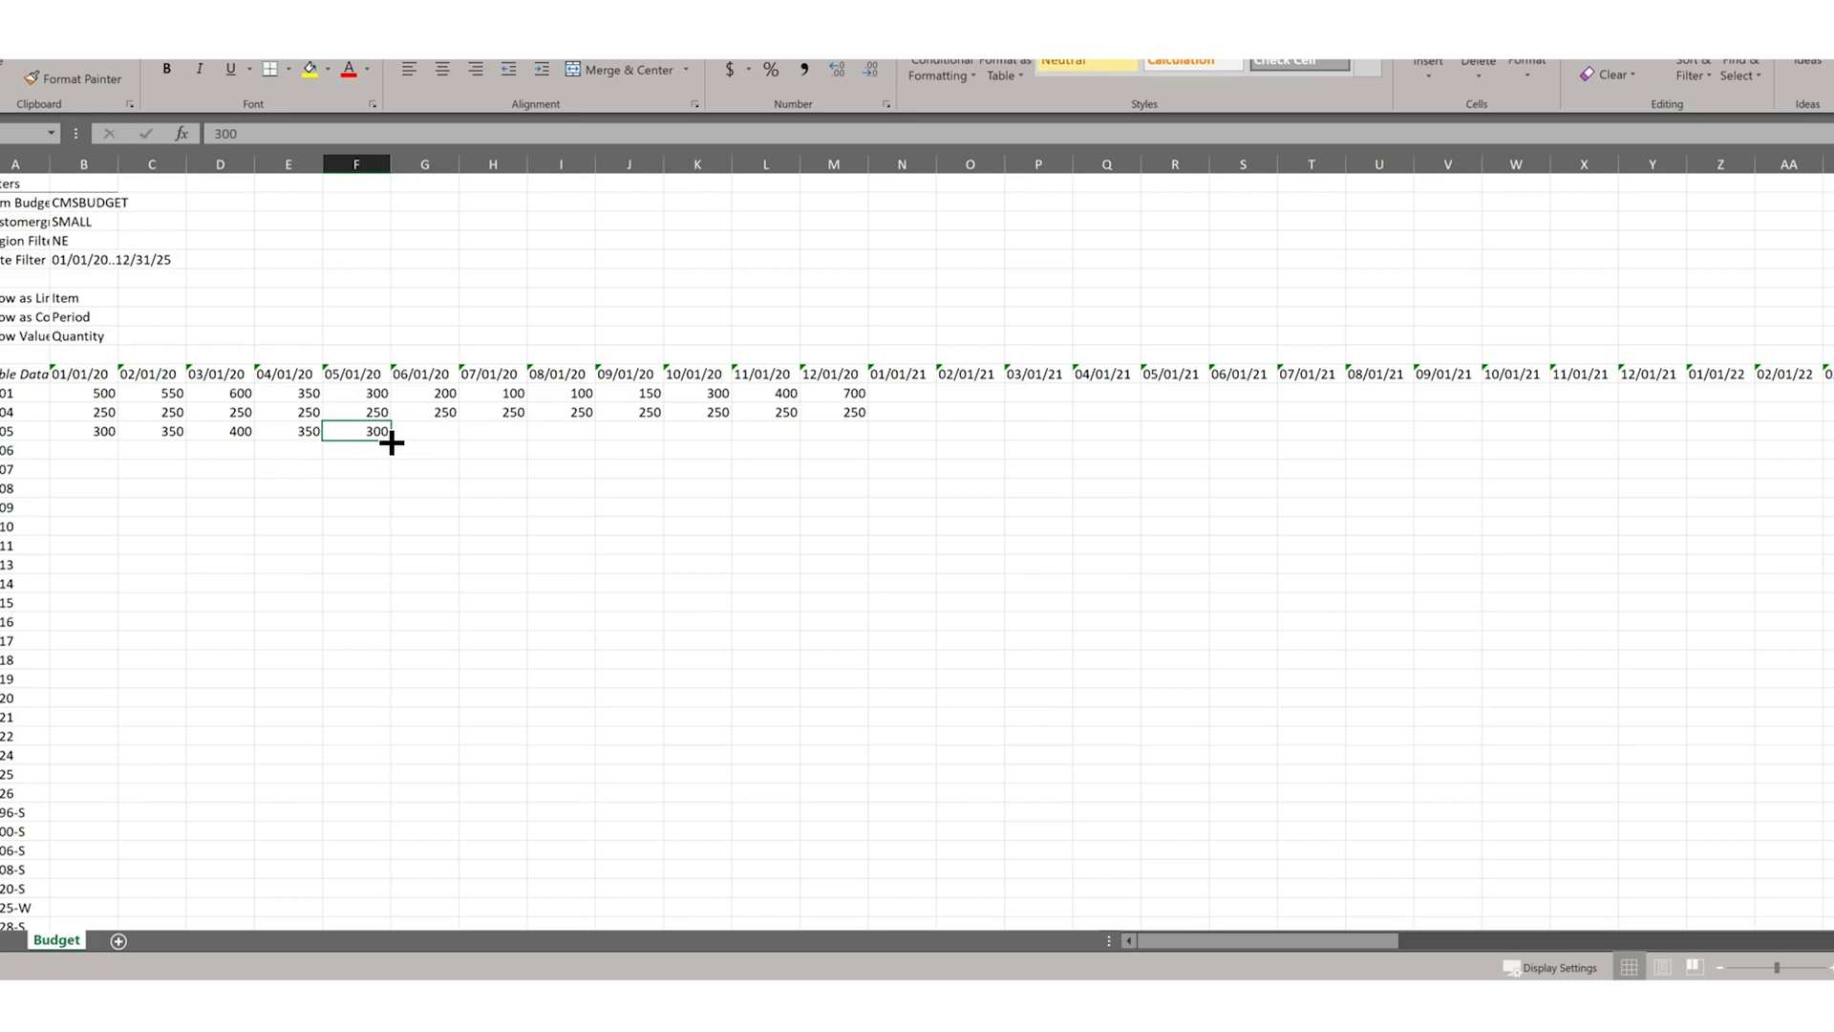
drag(391, 442, 855, 432)
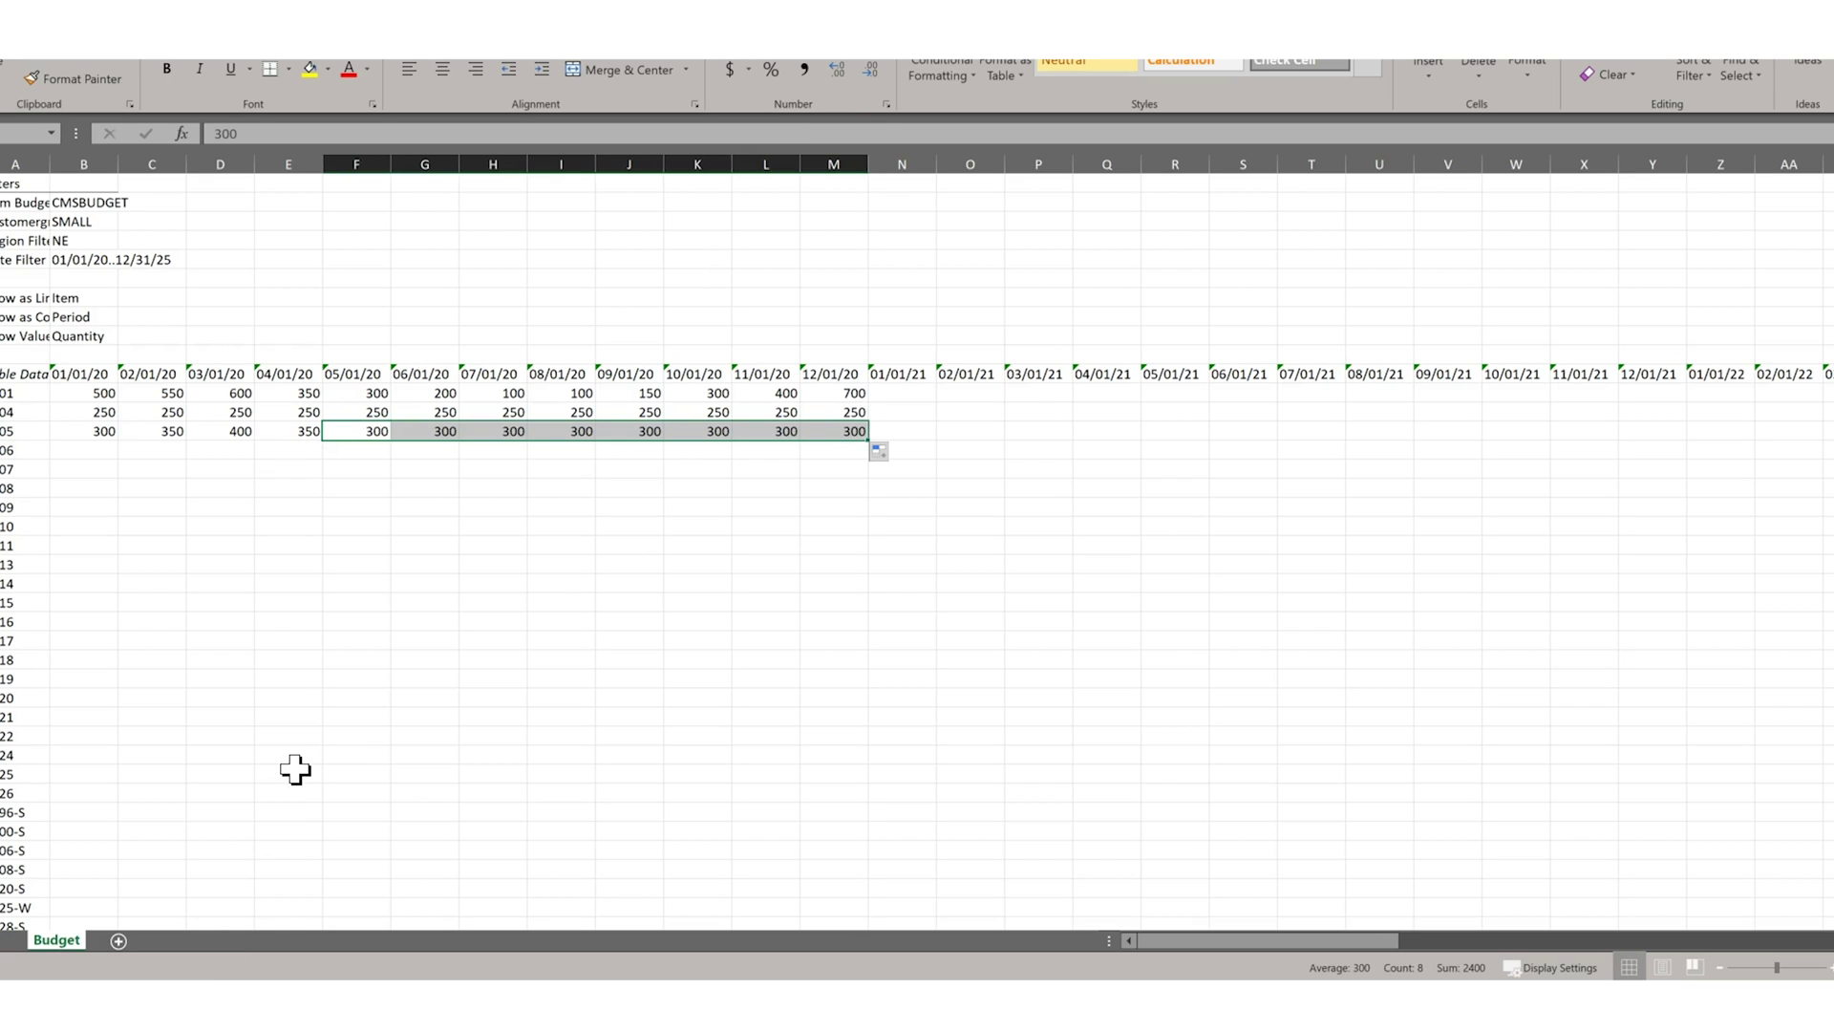
mouse_move(222, 1003)
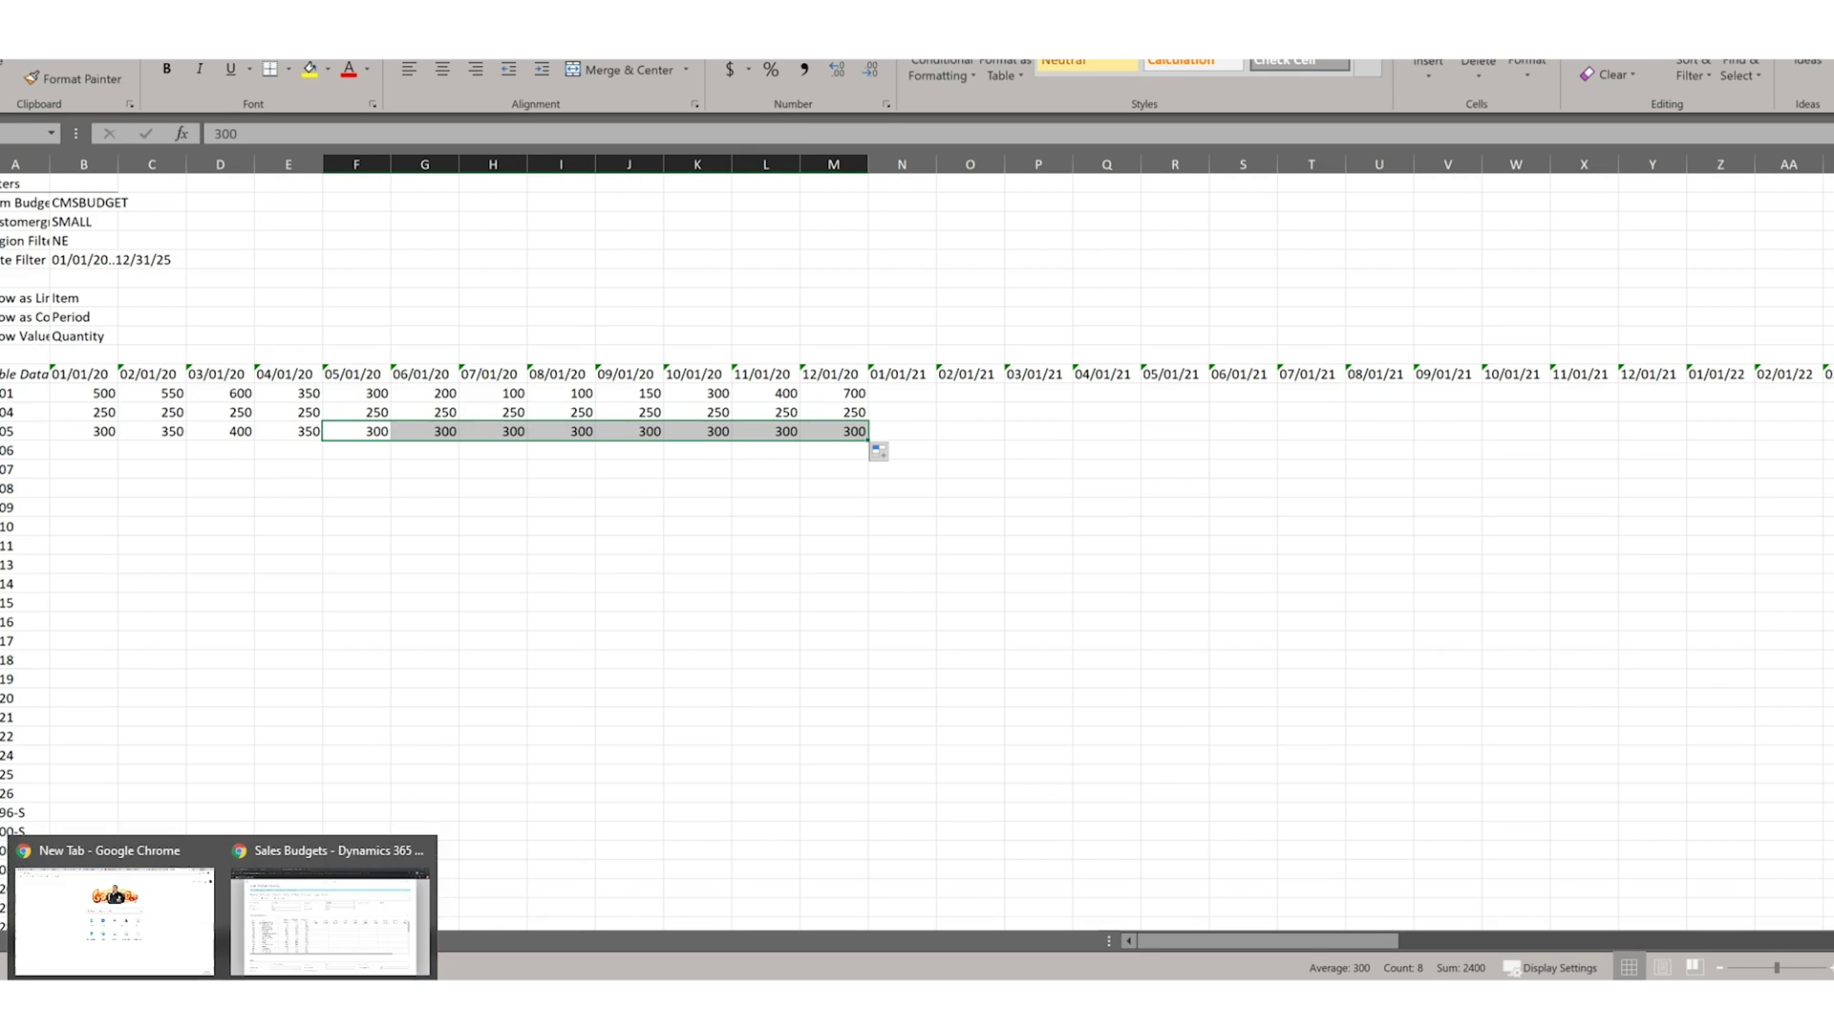
click(306, 936)
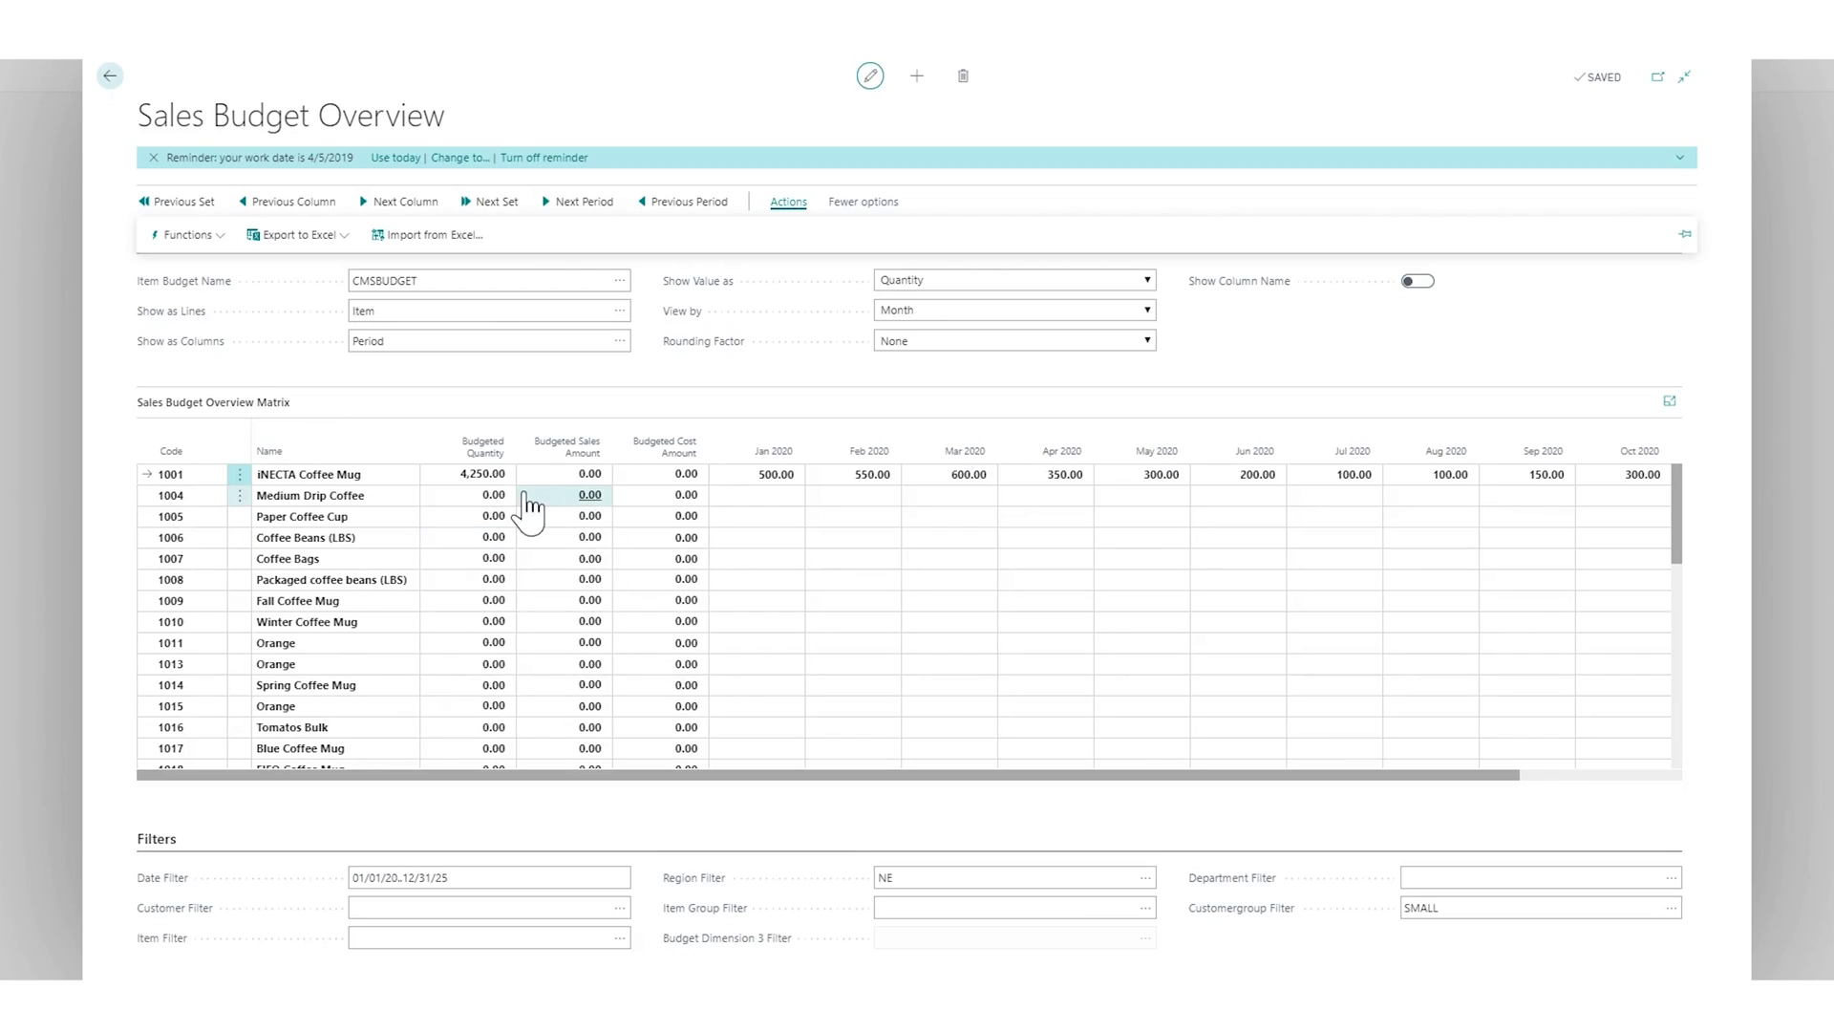
Import Book1 (2) into CMSBUDGET replacing its entries, then close the overview
click(416, 239)
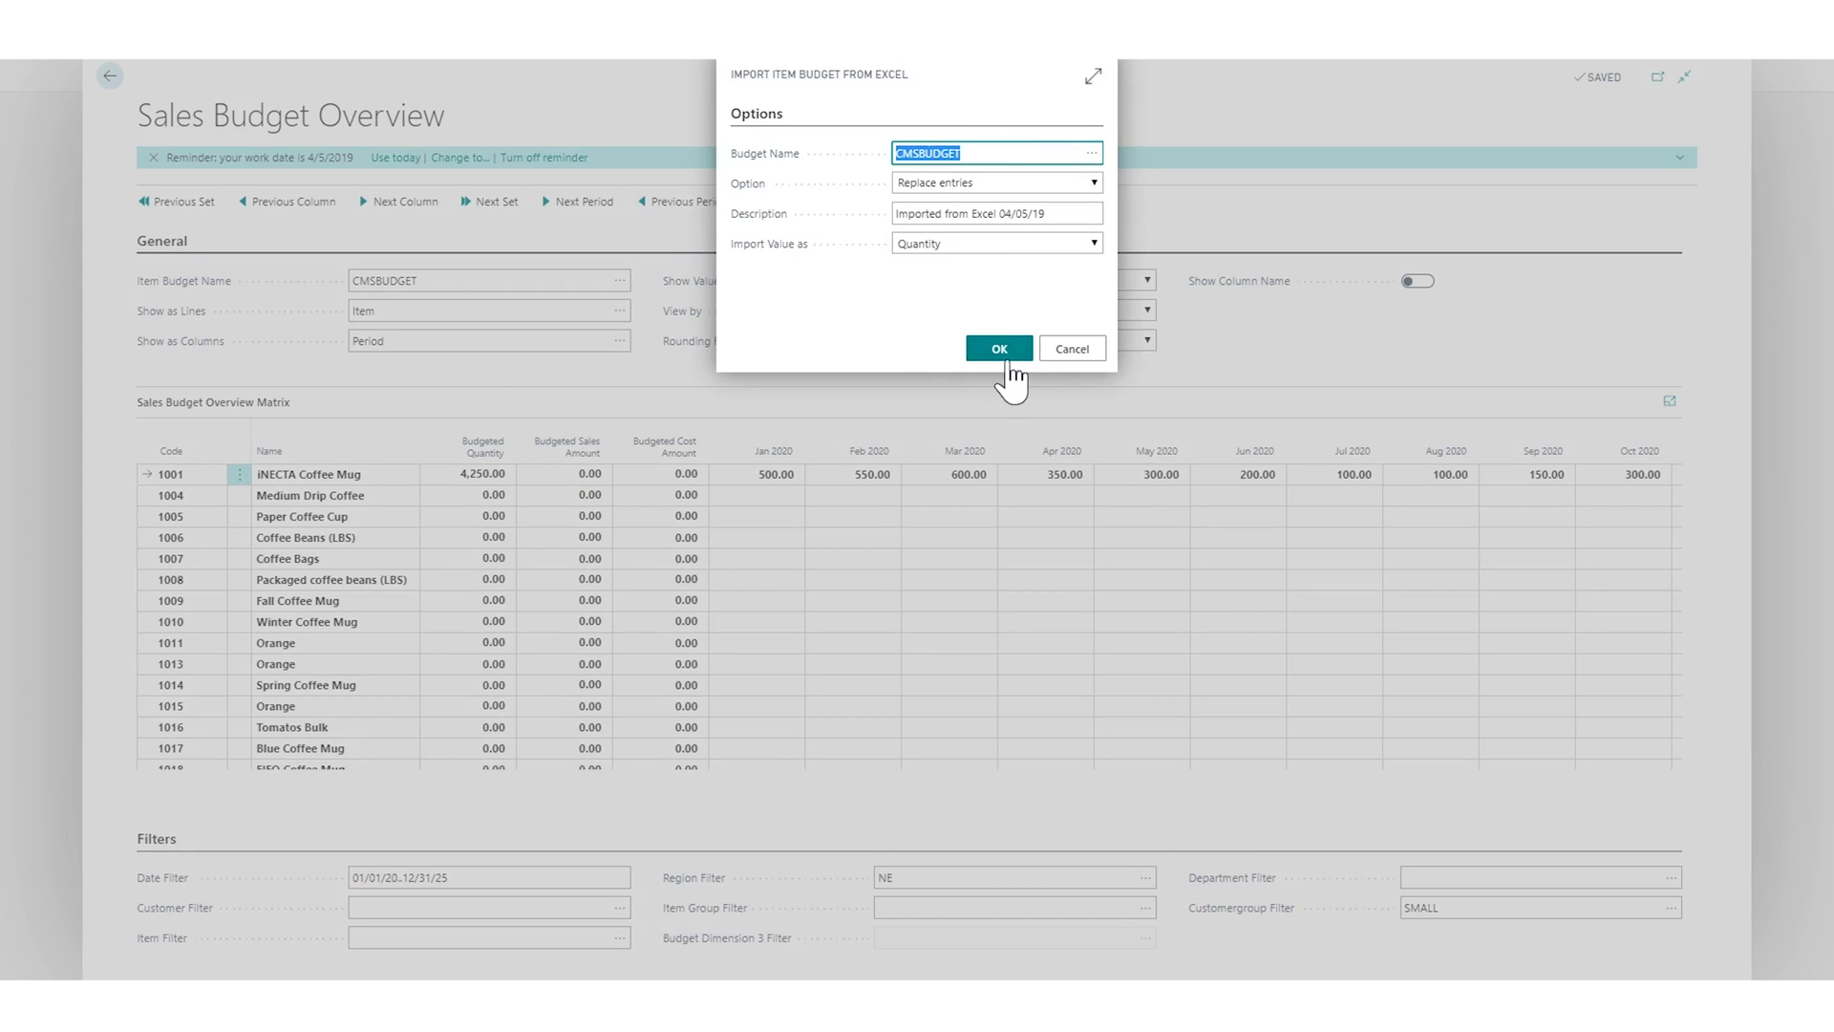
click(979, 359)
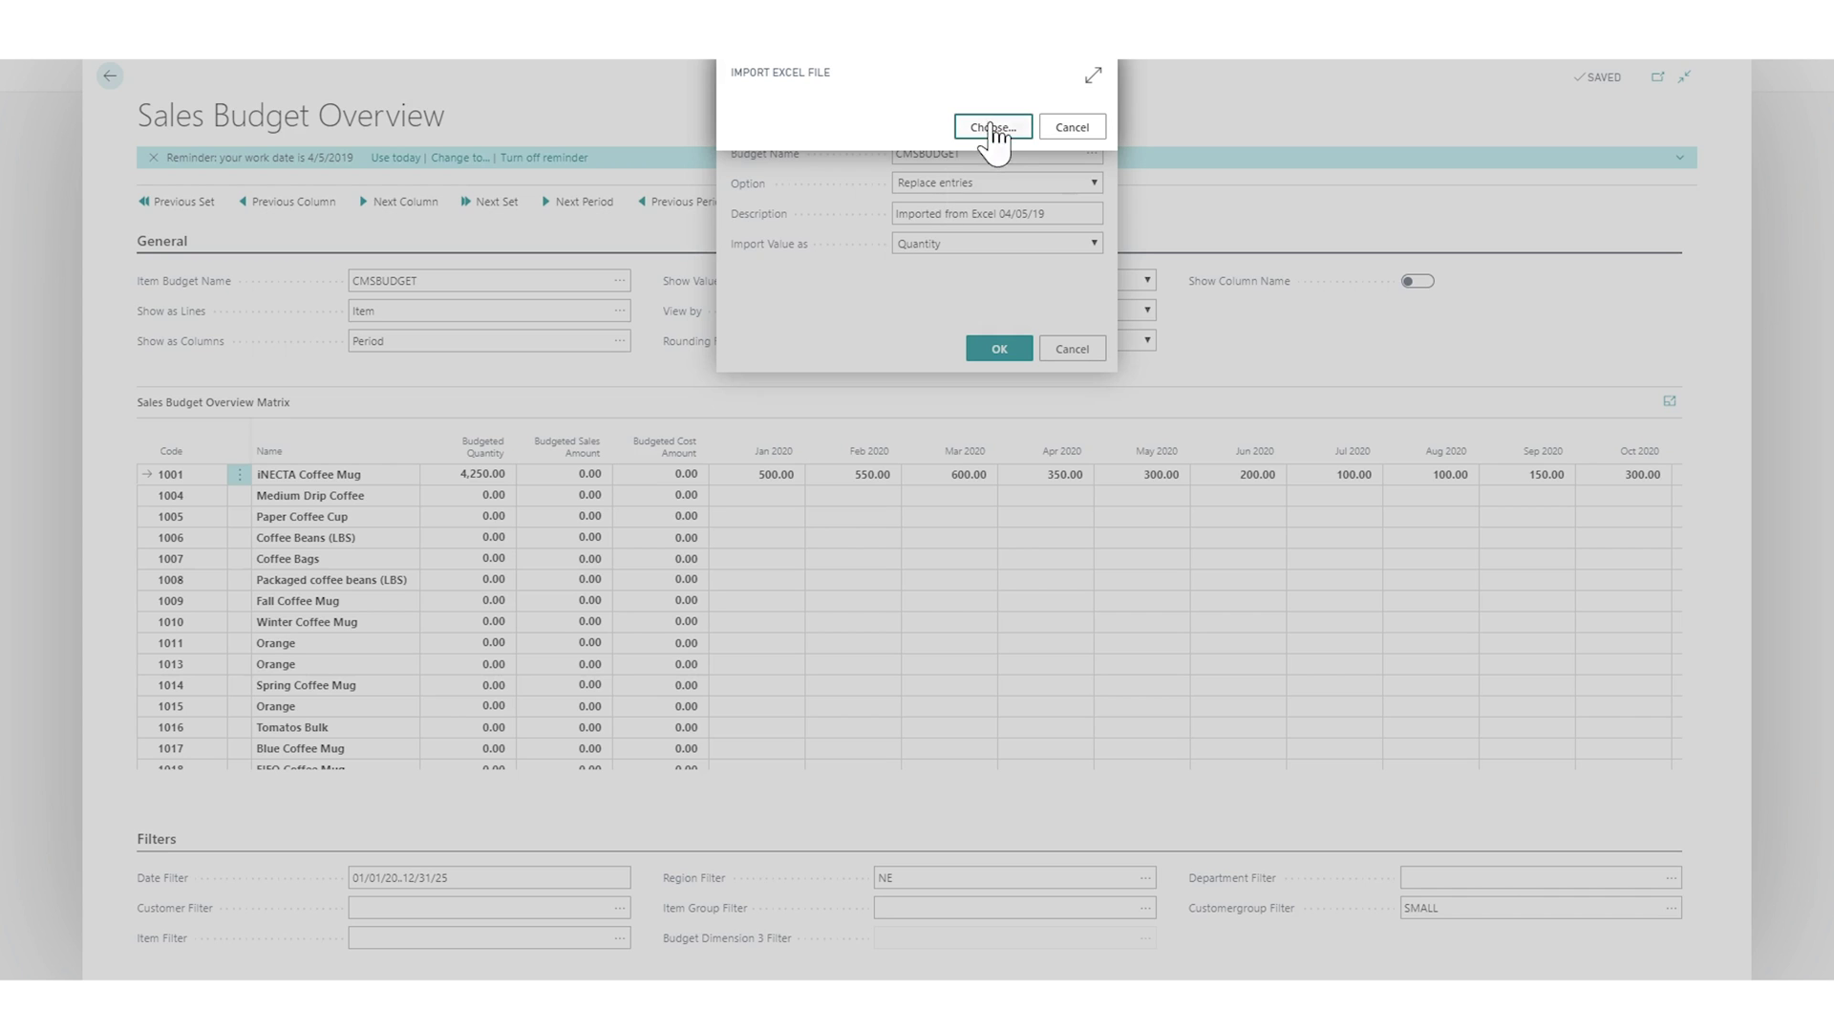
click(993, 128)
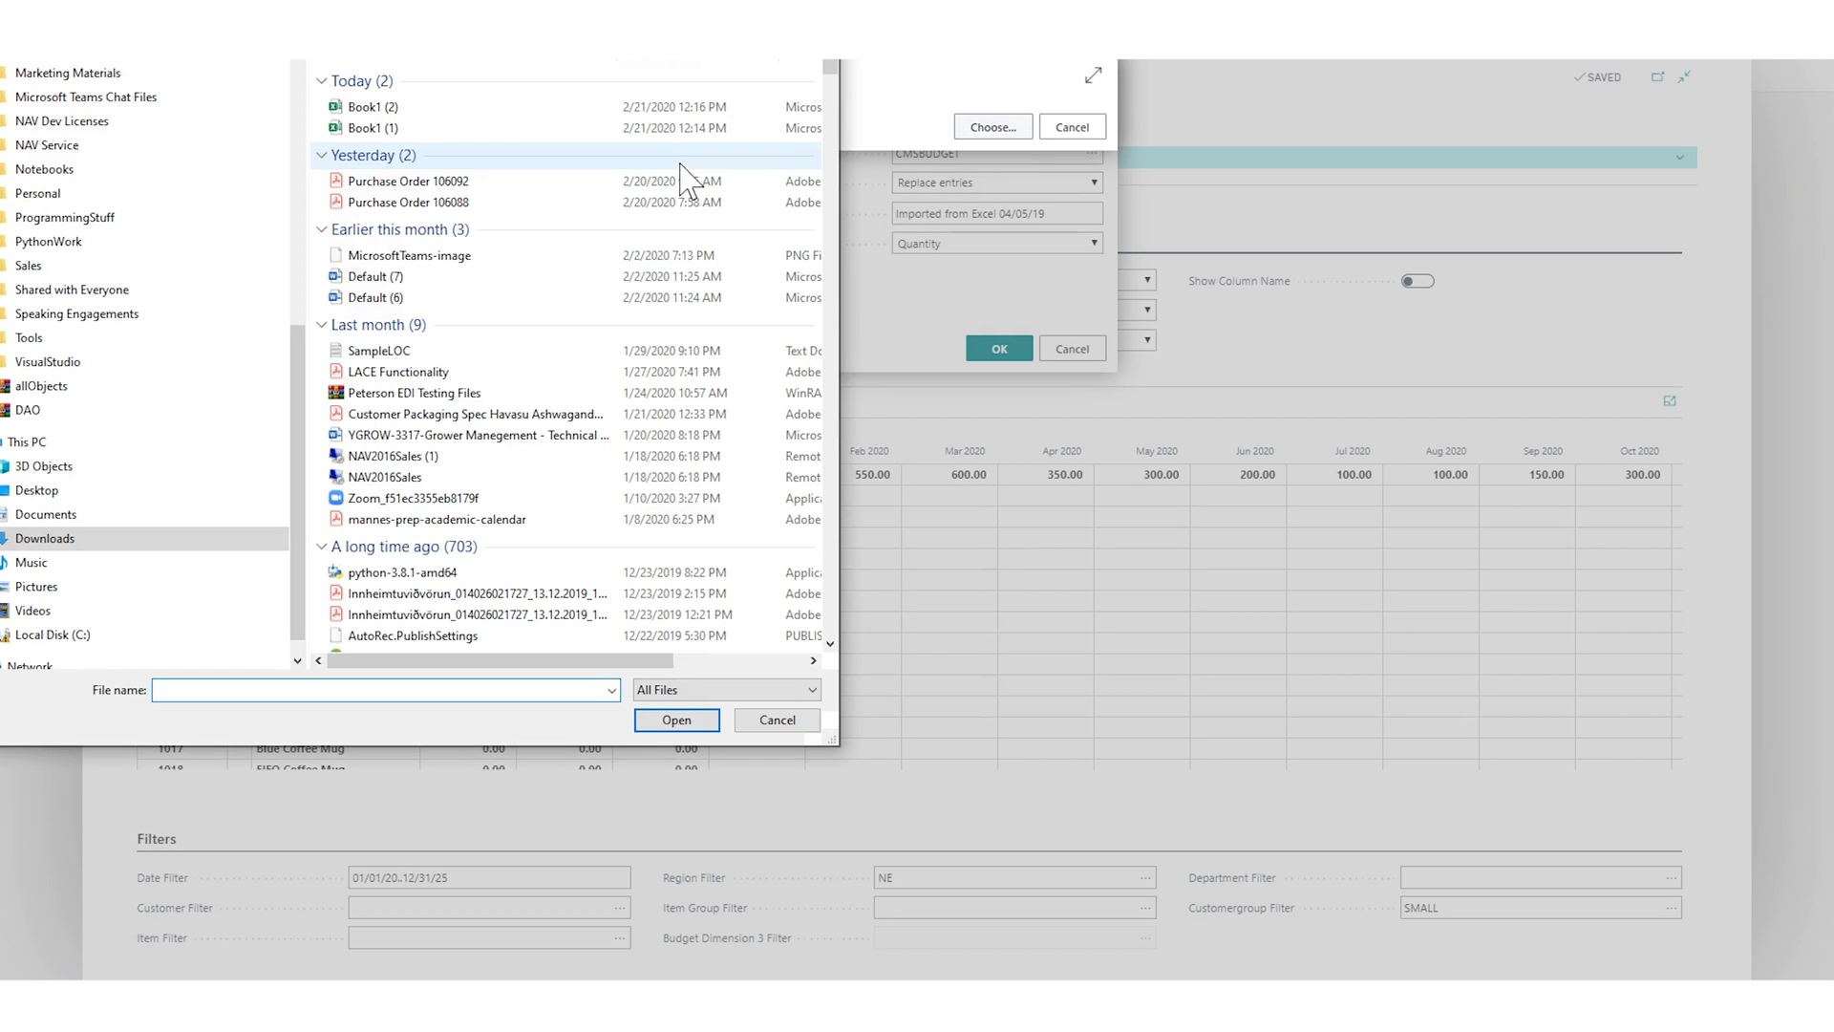
double_click(427, 111)
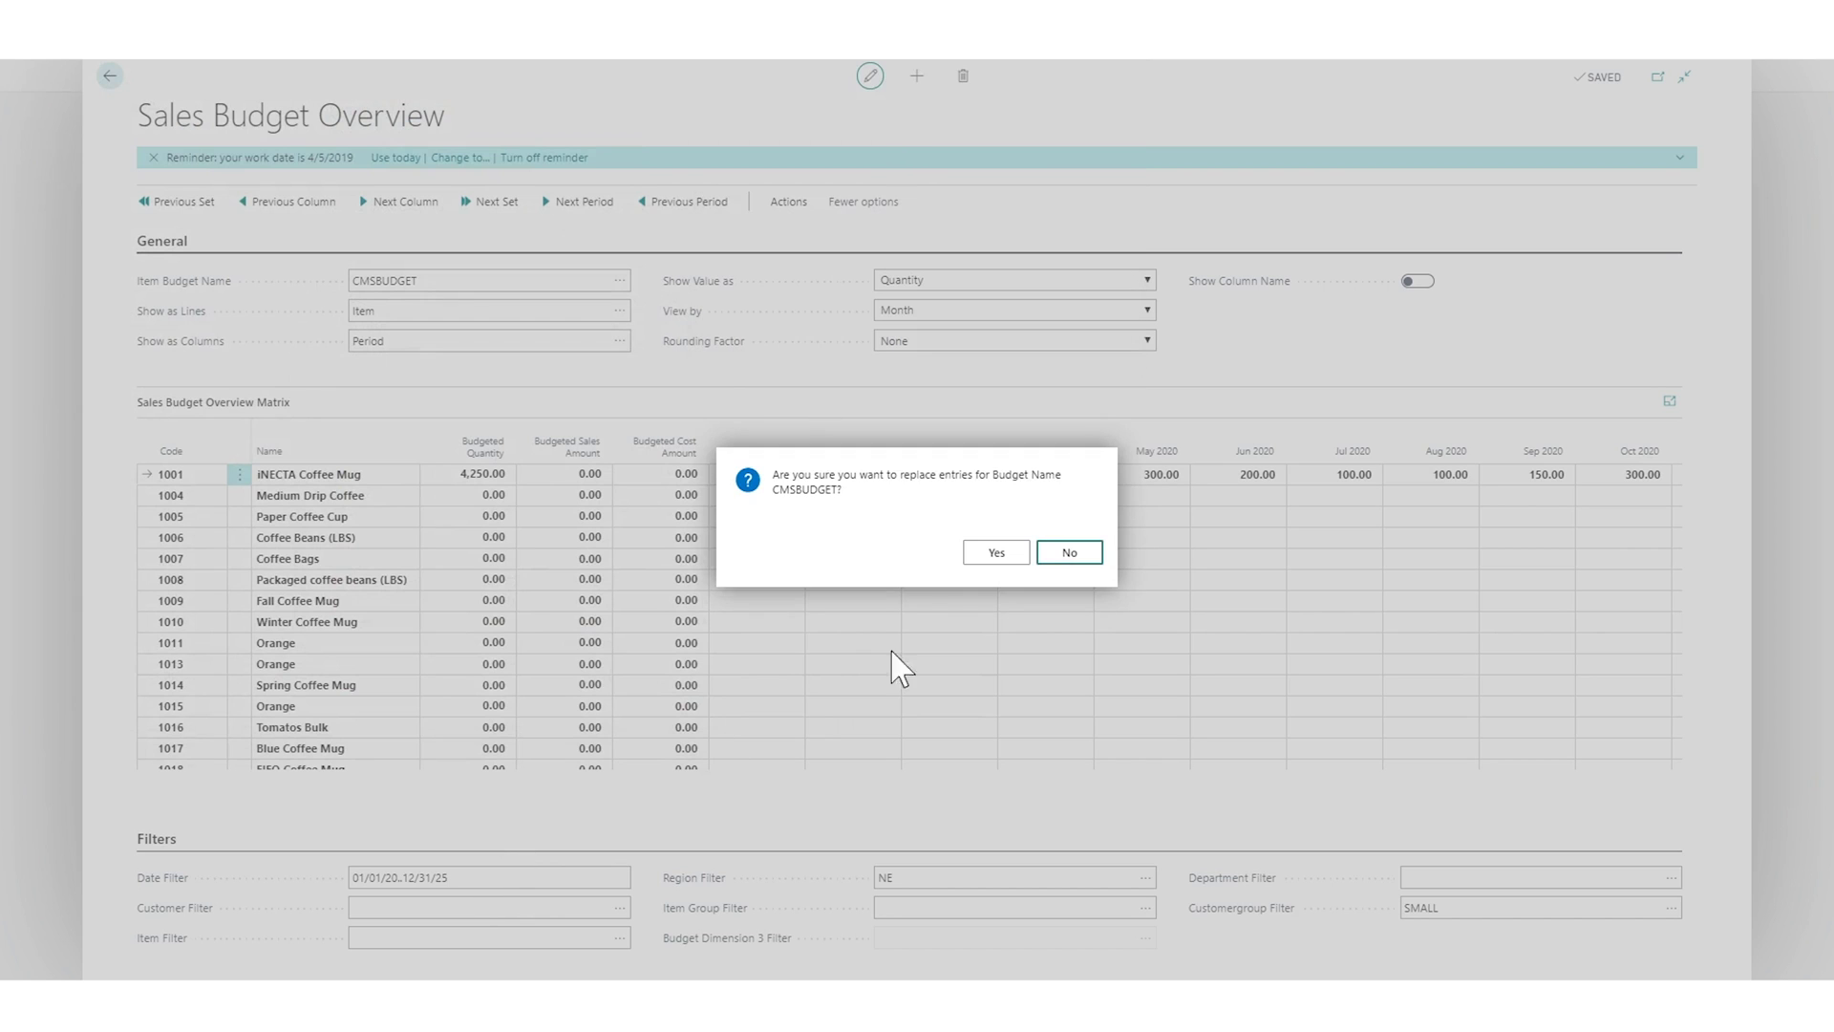
click(997, 554)
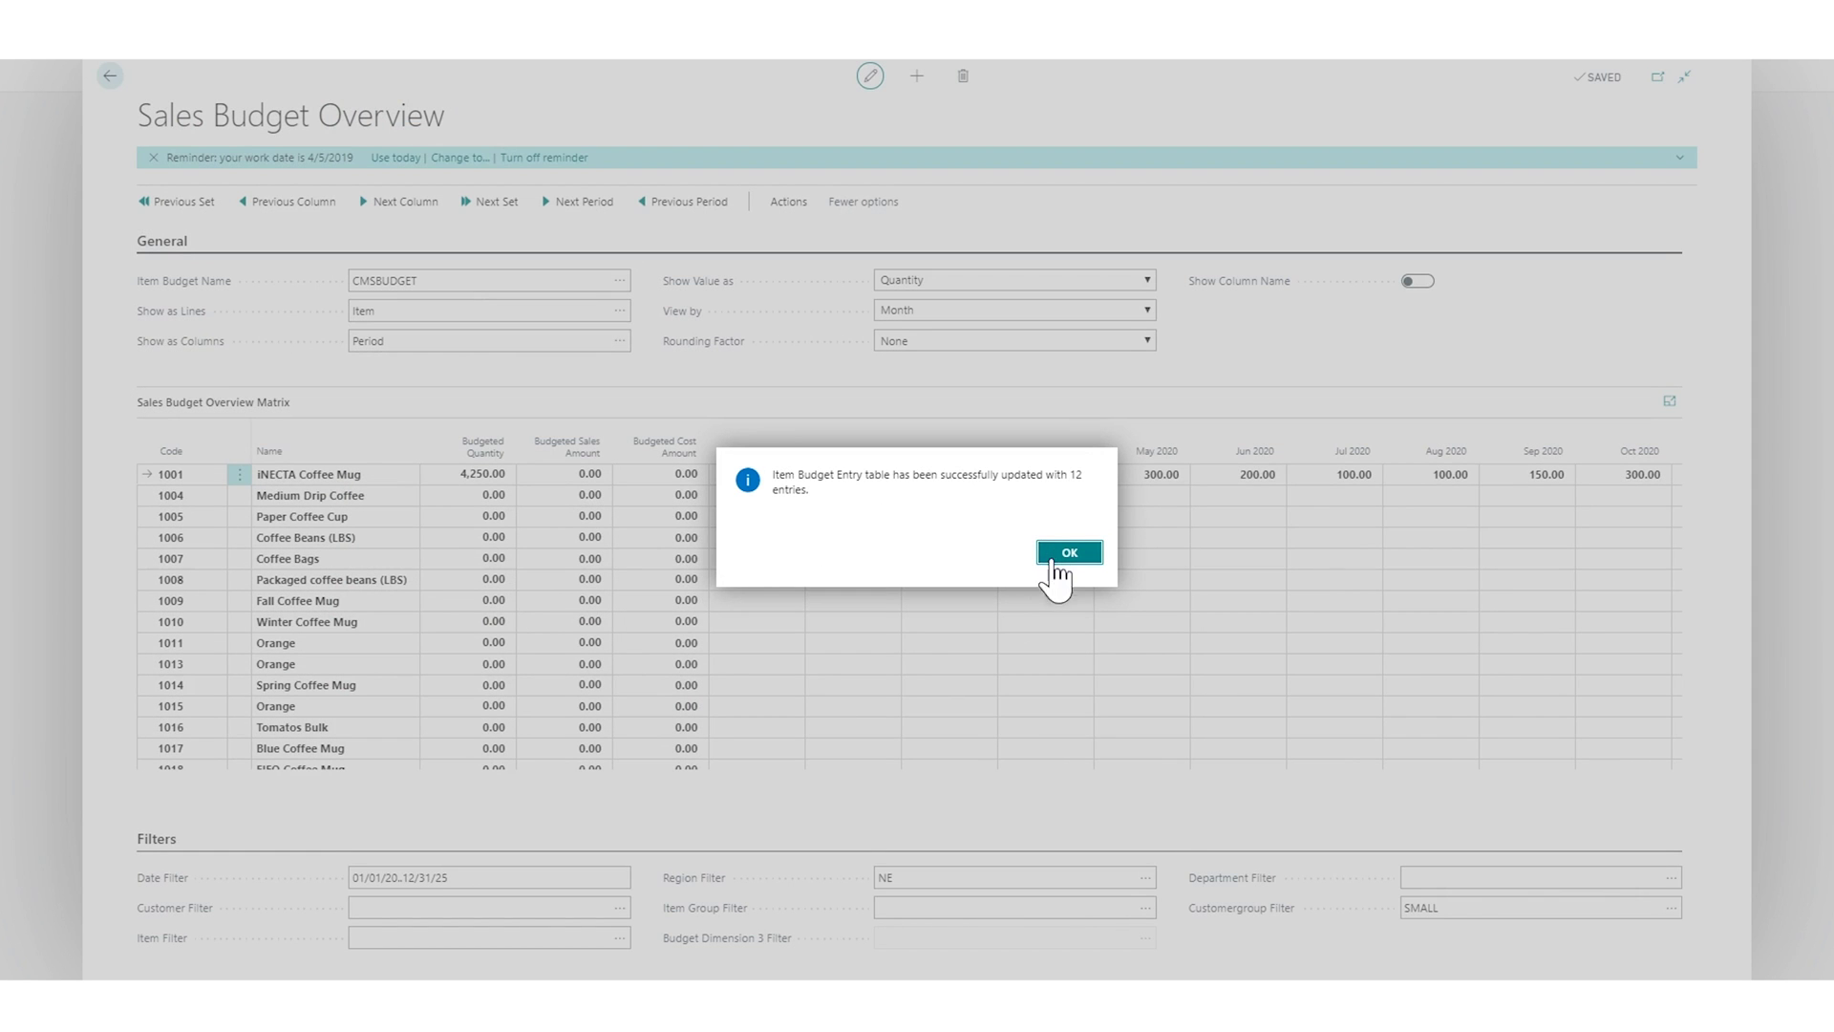
click(1055, 558)
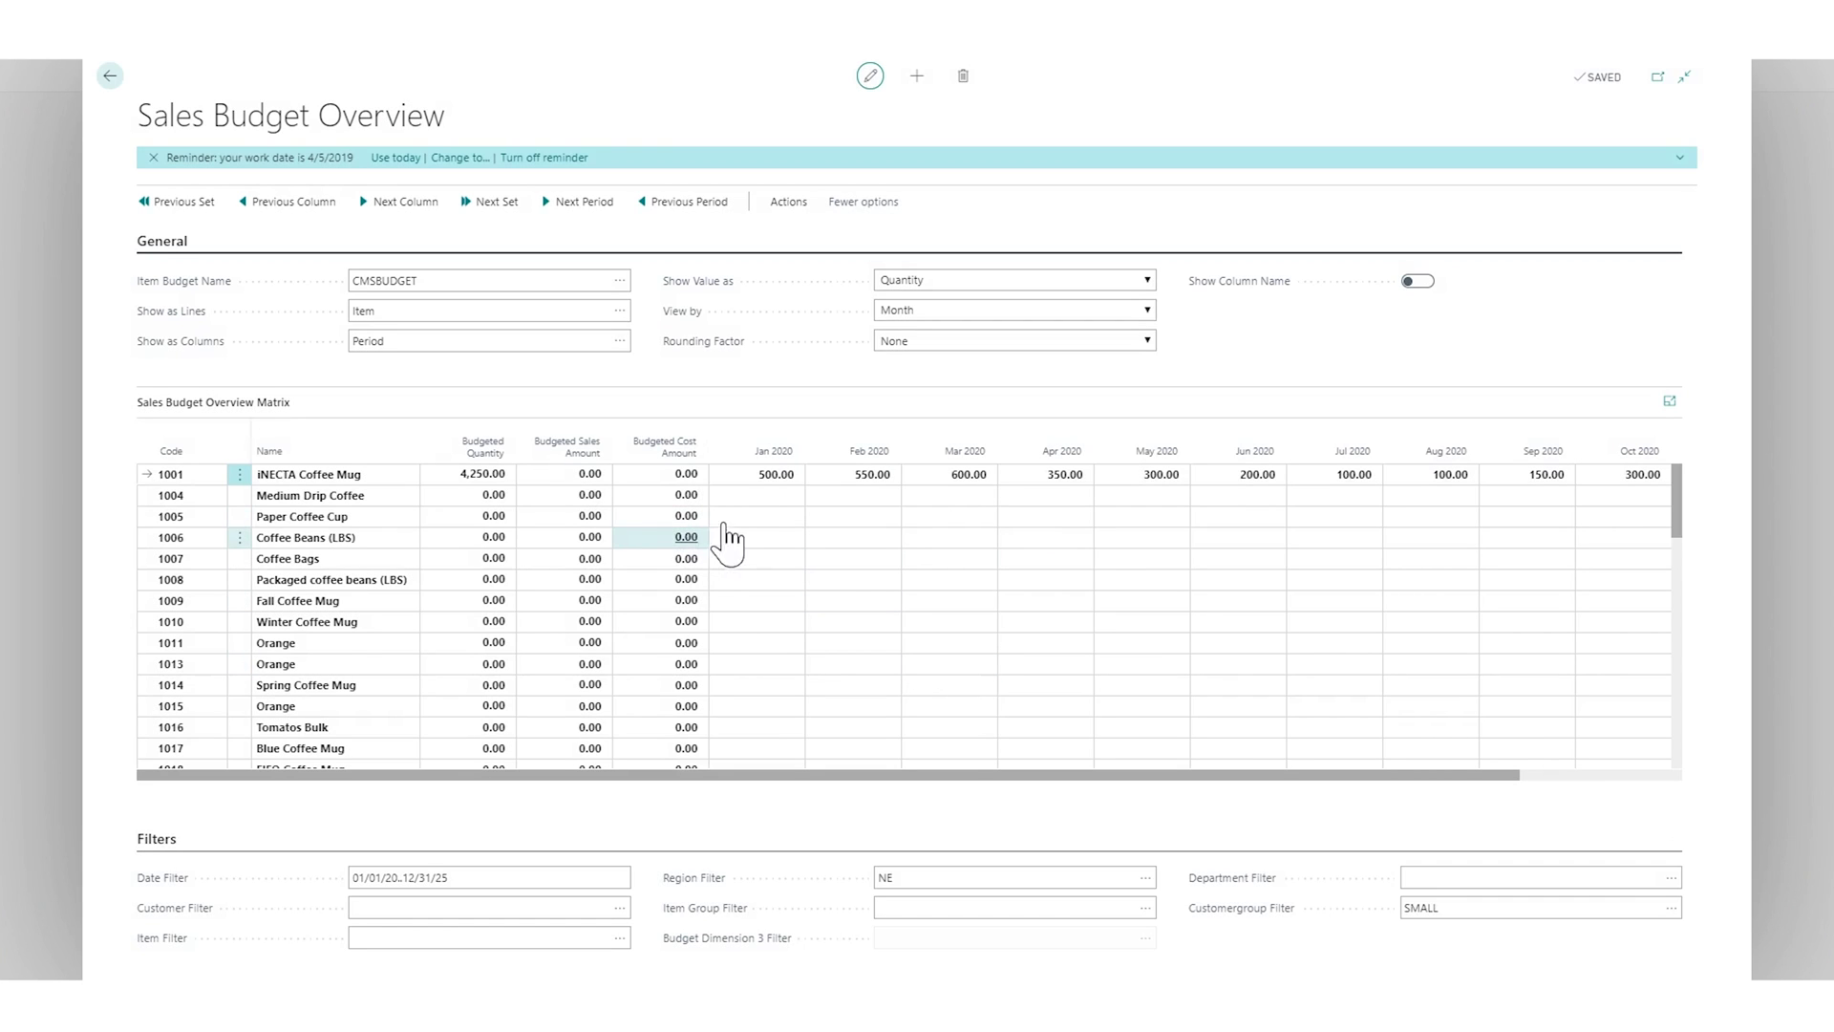
click(757, 496)
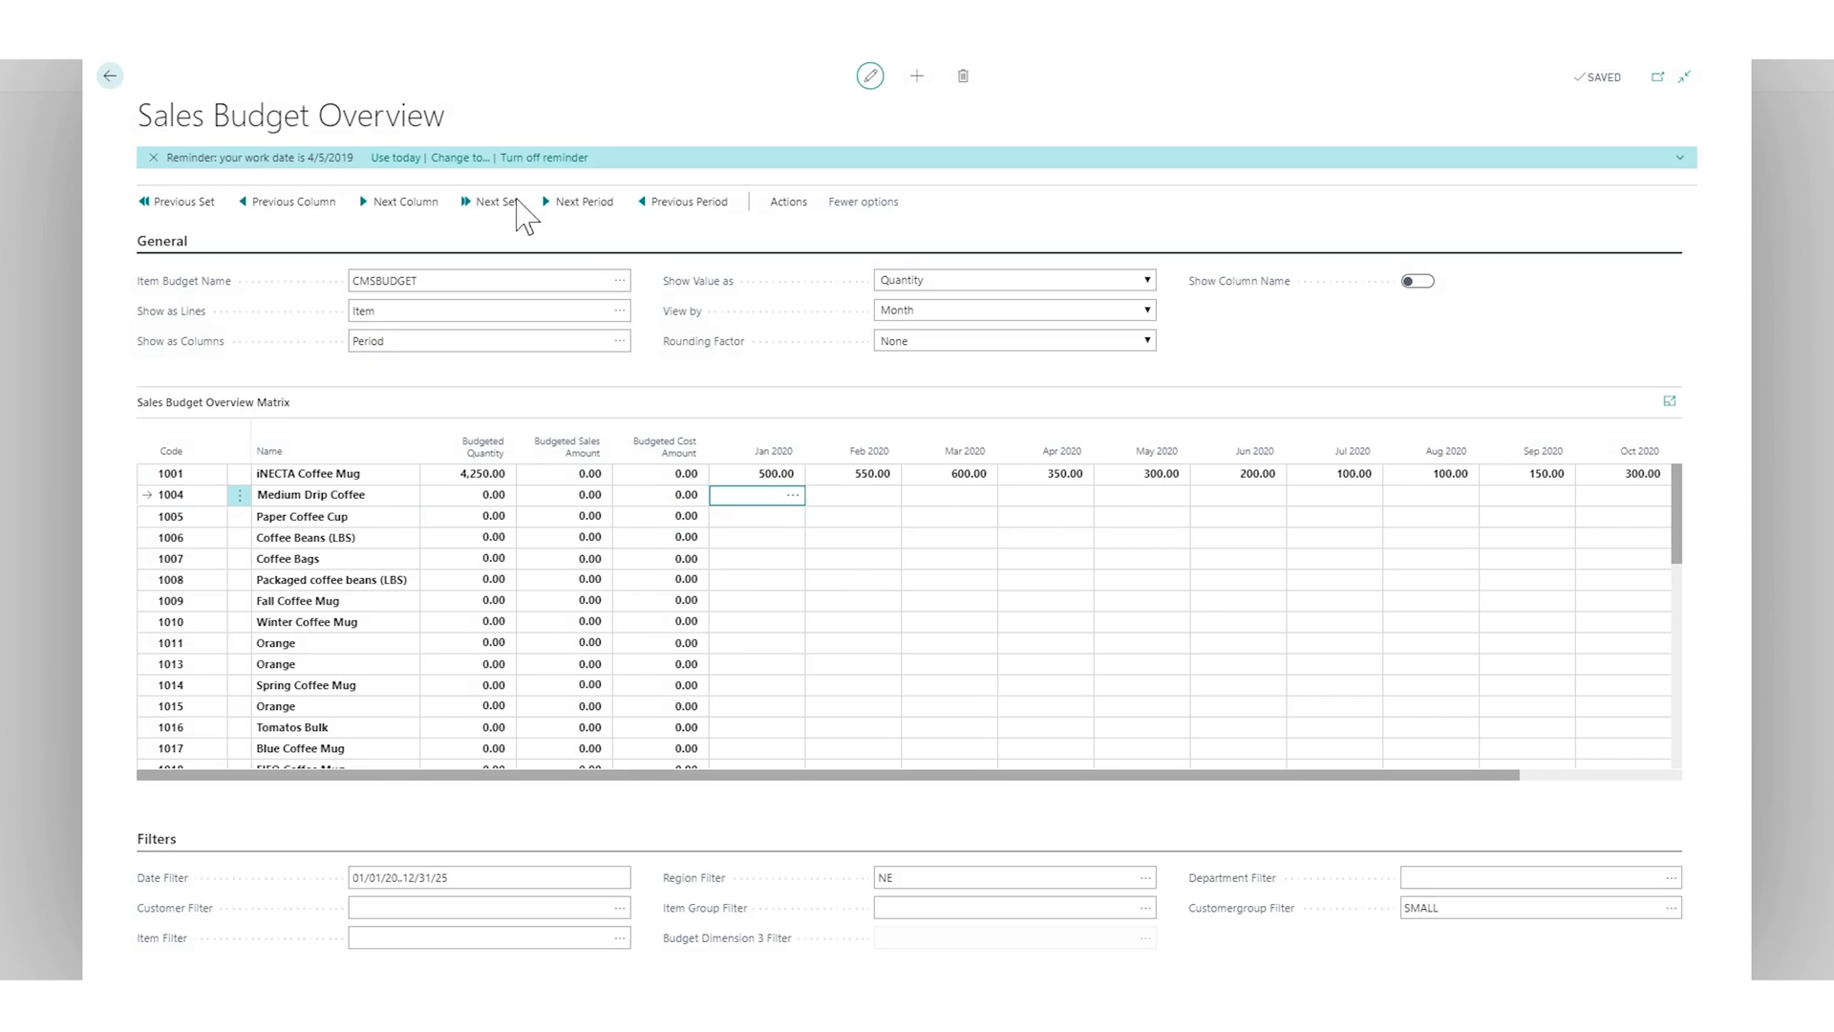
click(110, 75)
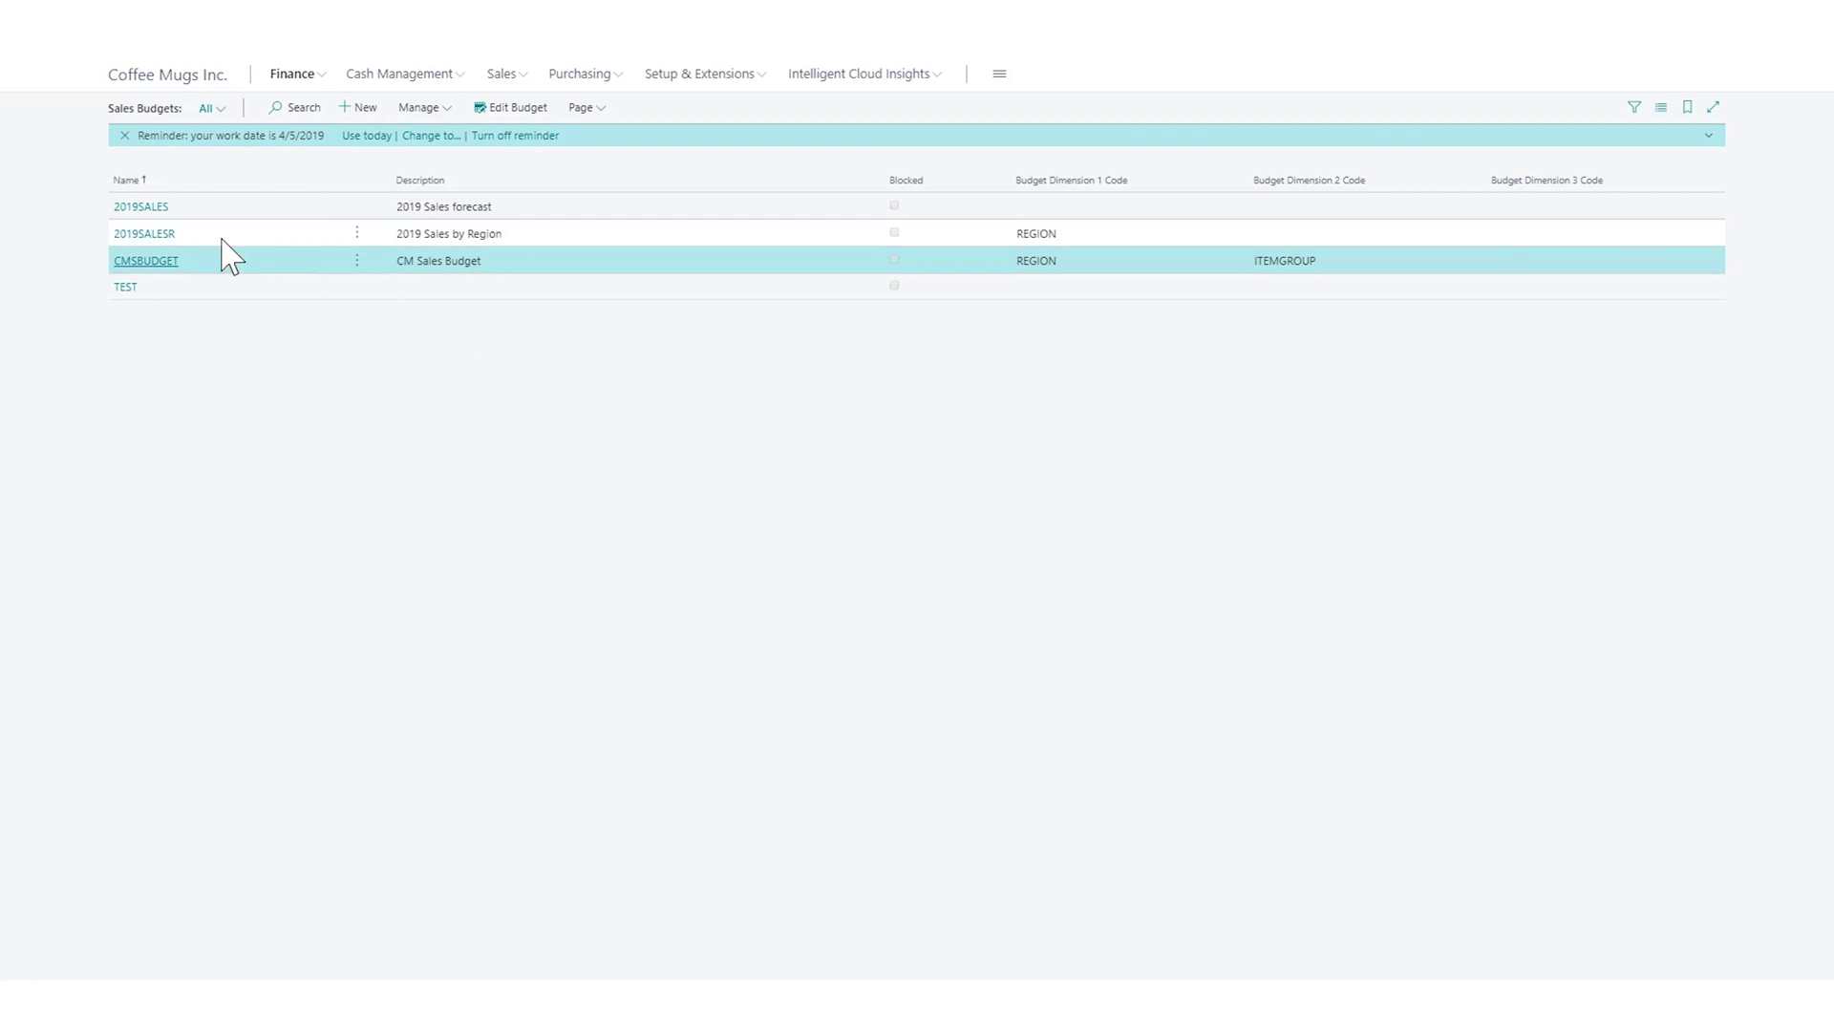
Reopen CMSBUDGET, clear the Customergroup Filter, and check items 1004 and 1005's still-empty cells
click(153, 262)
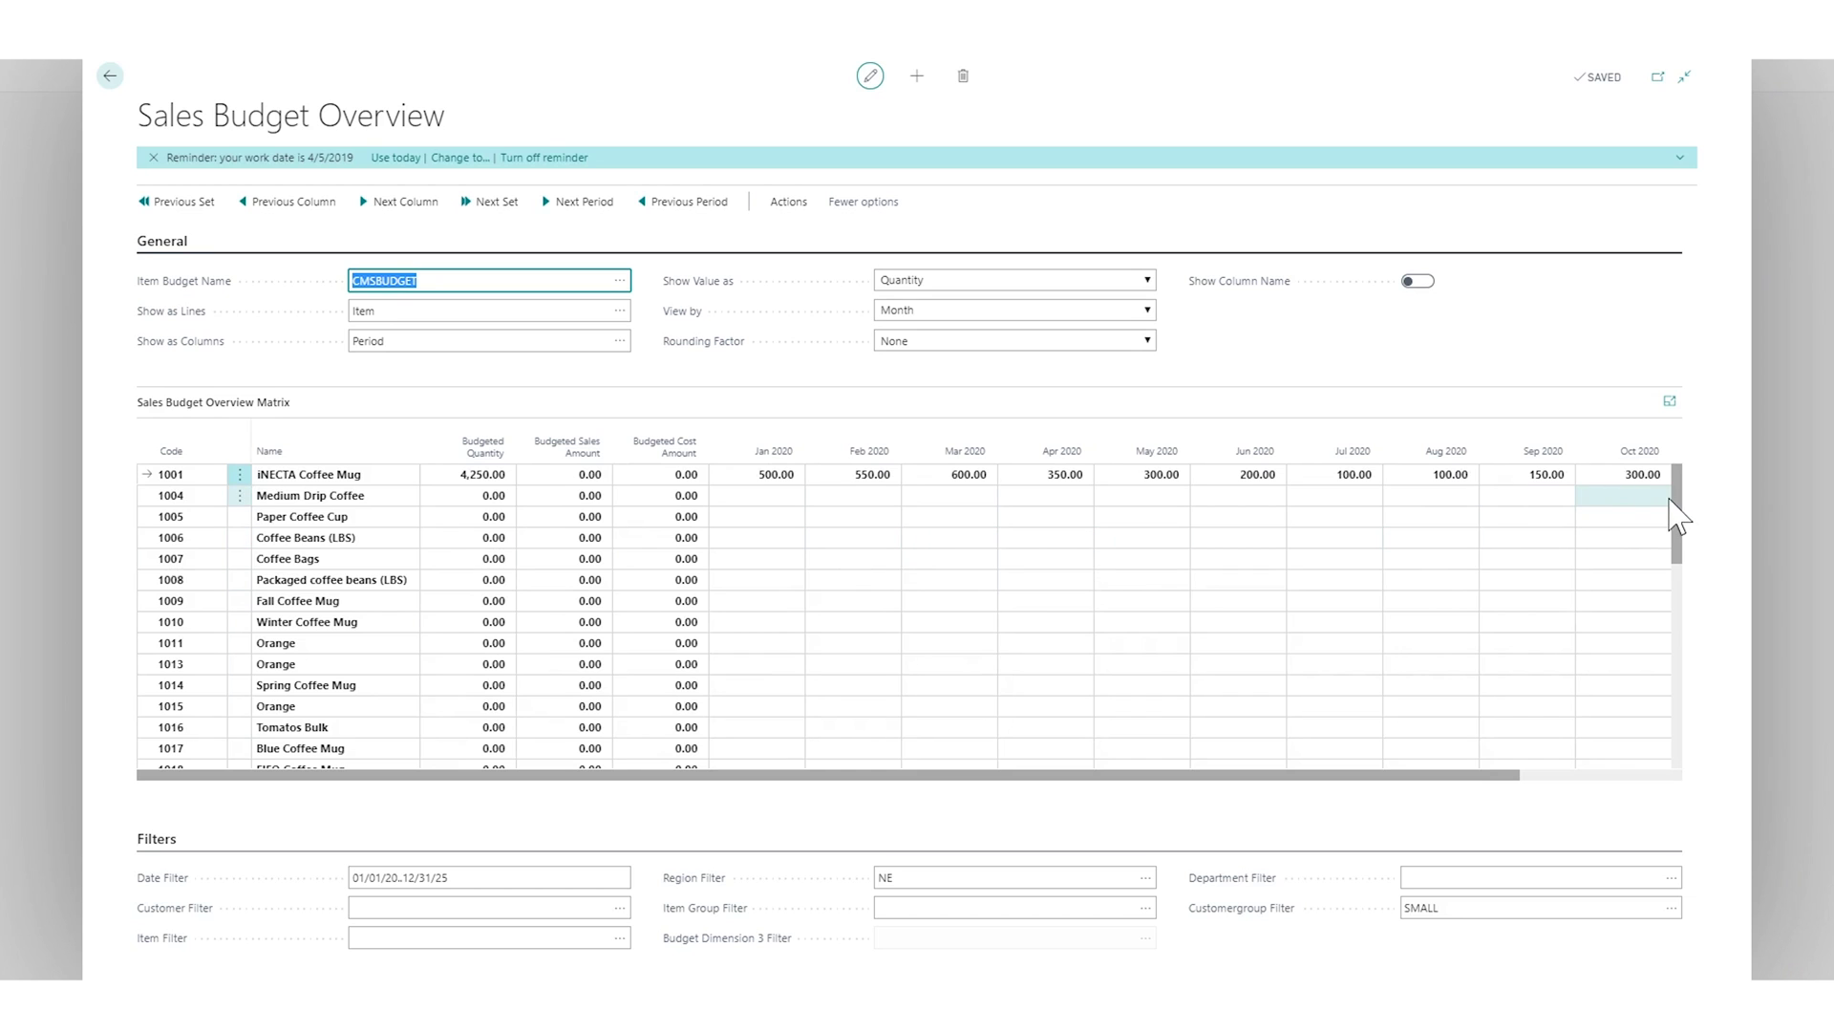
drag(1678, 491, 1679, 449)
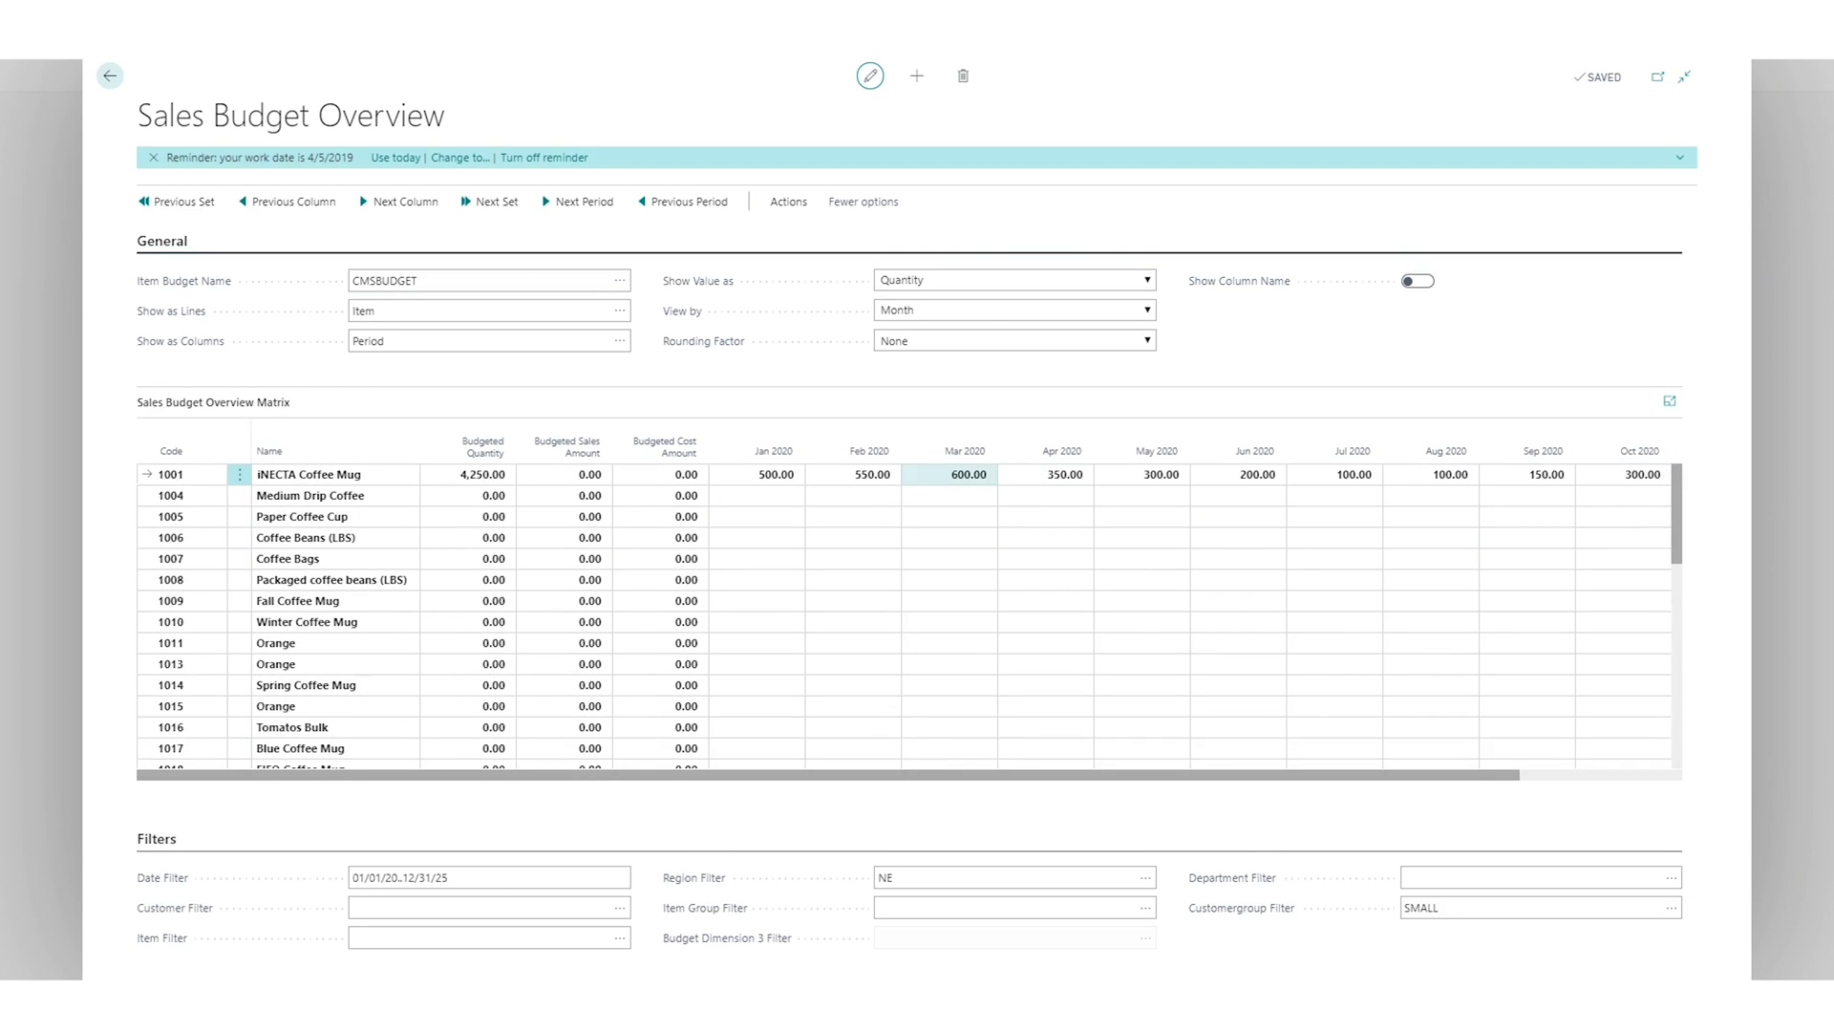
click(1424, 907)
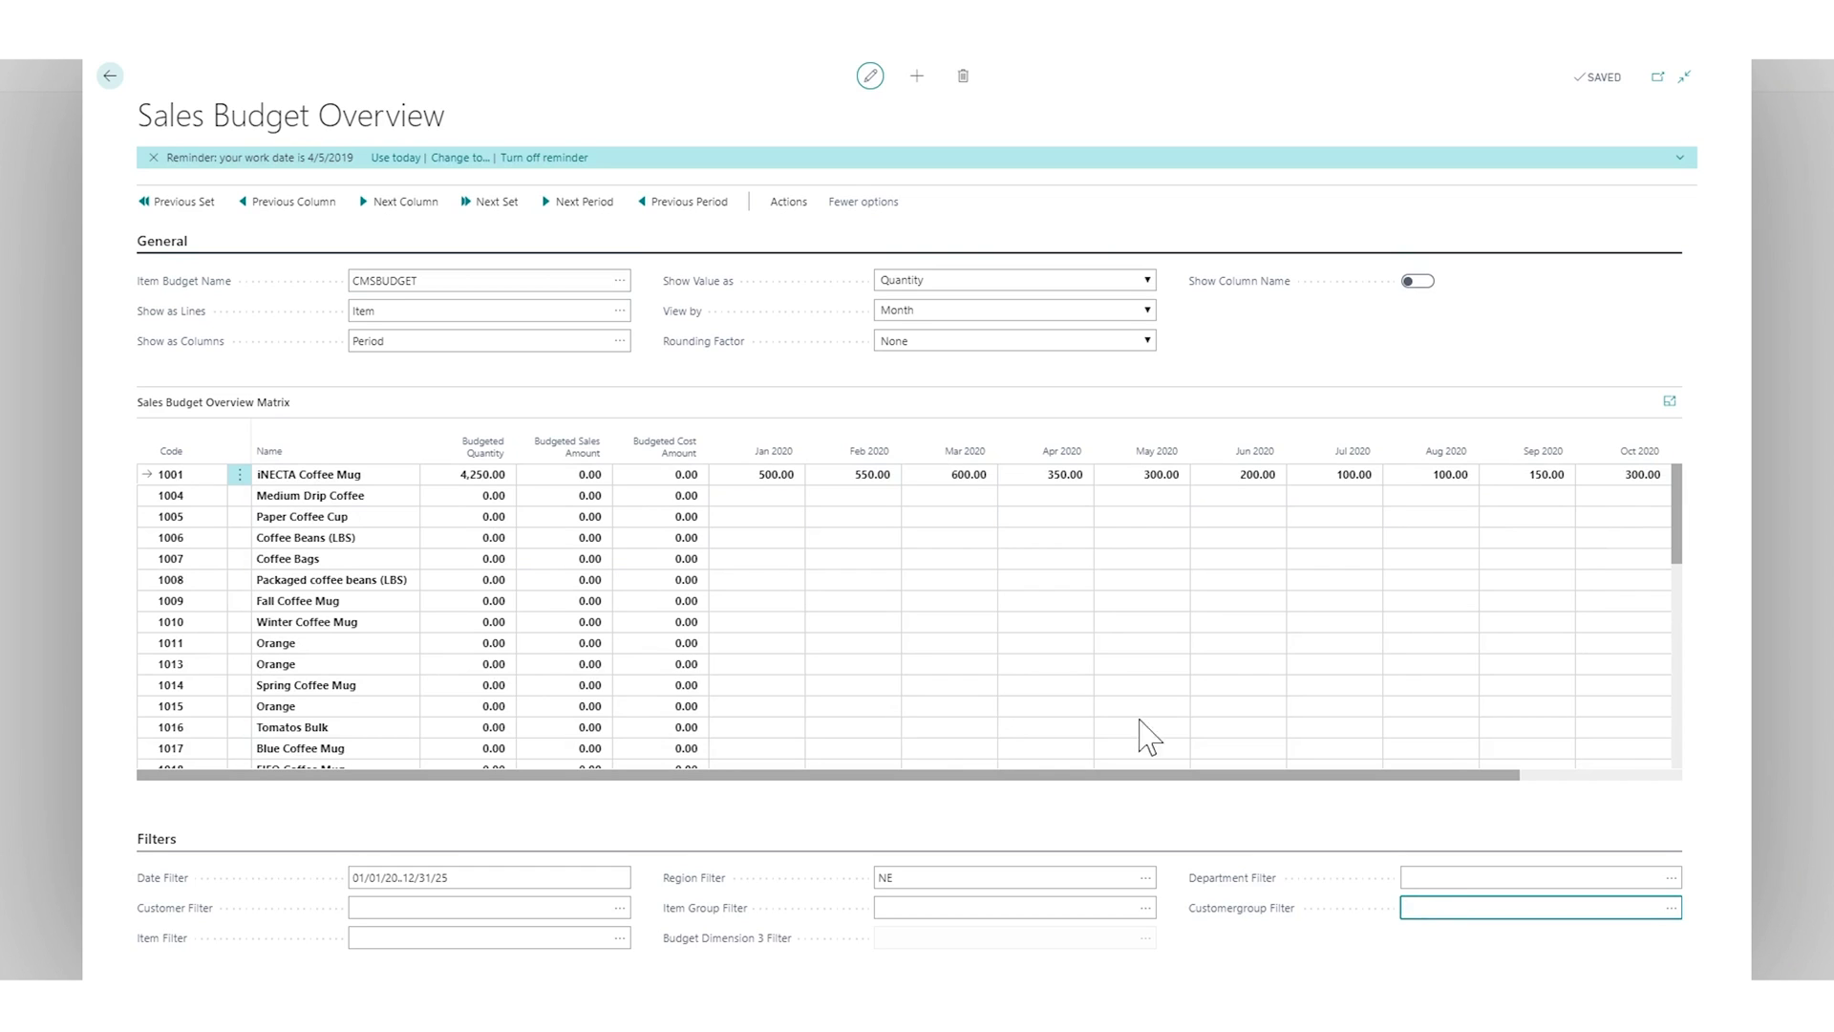
click(828, 496)
click(788, 517)
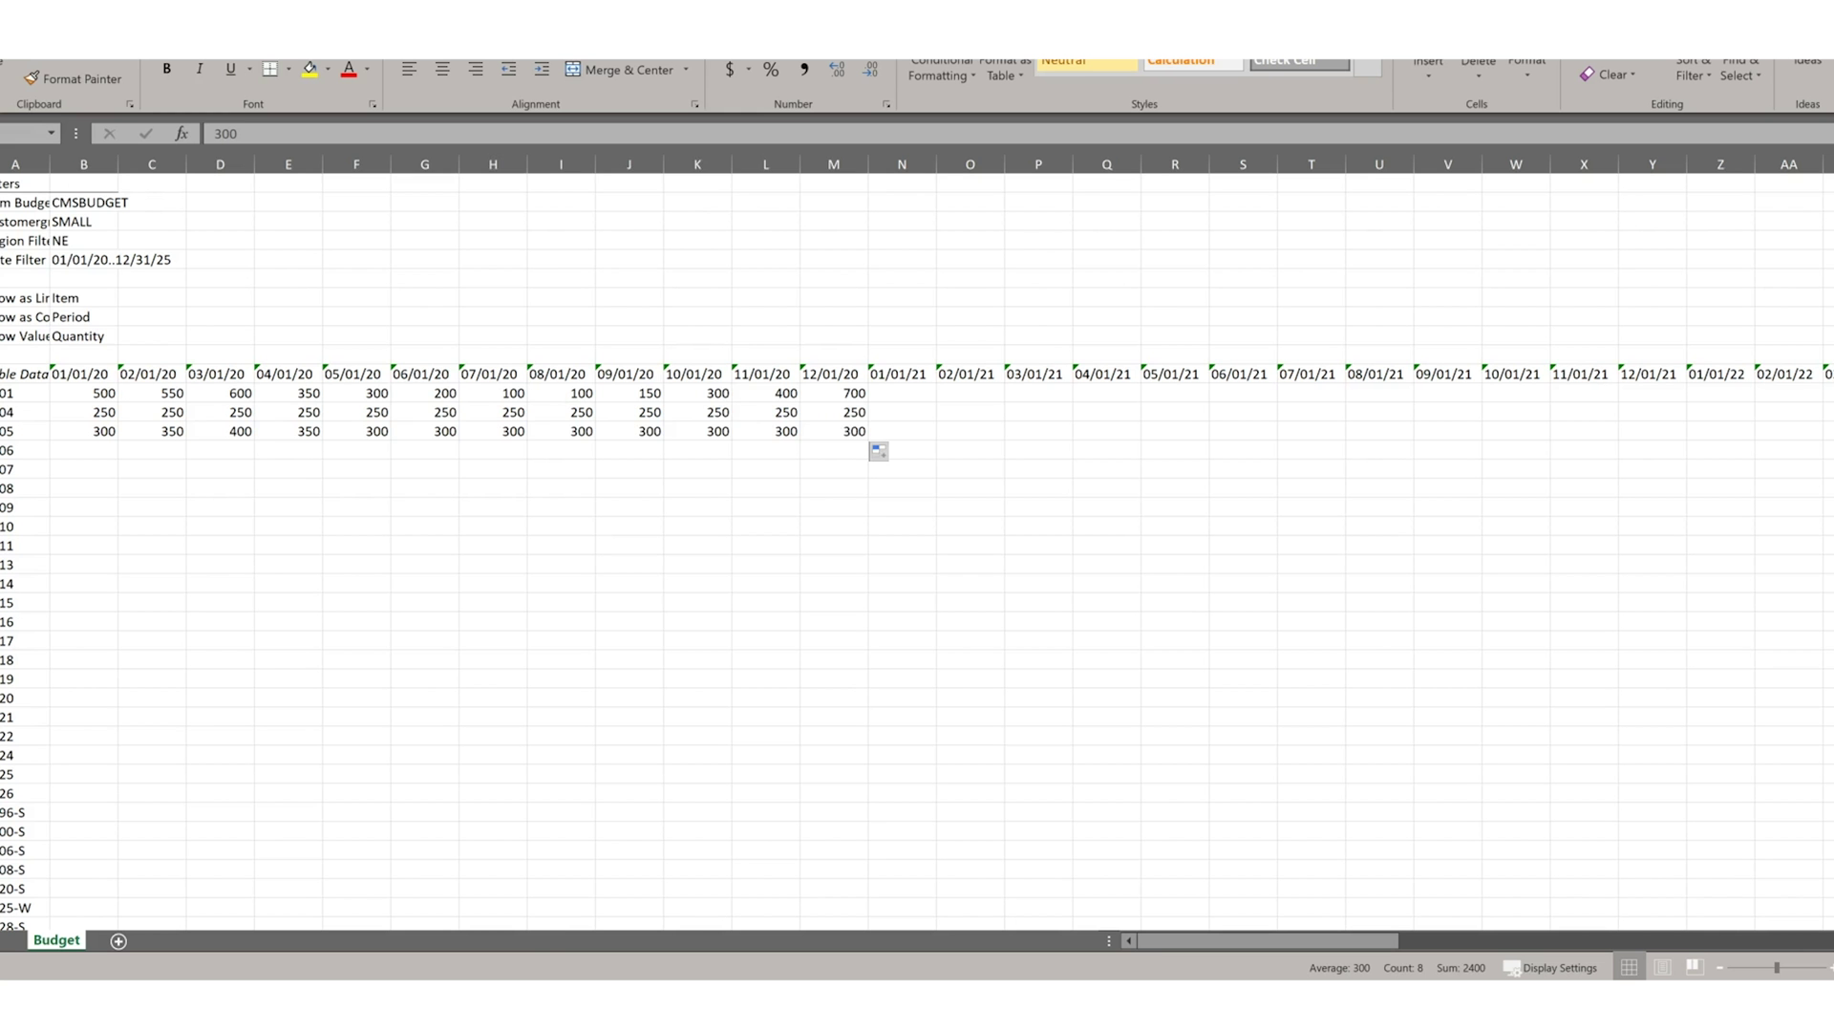
drag(390, 441, 869, 441)
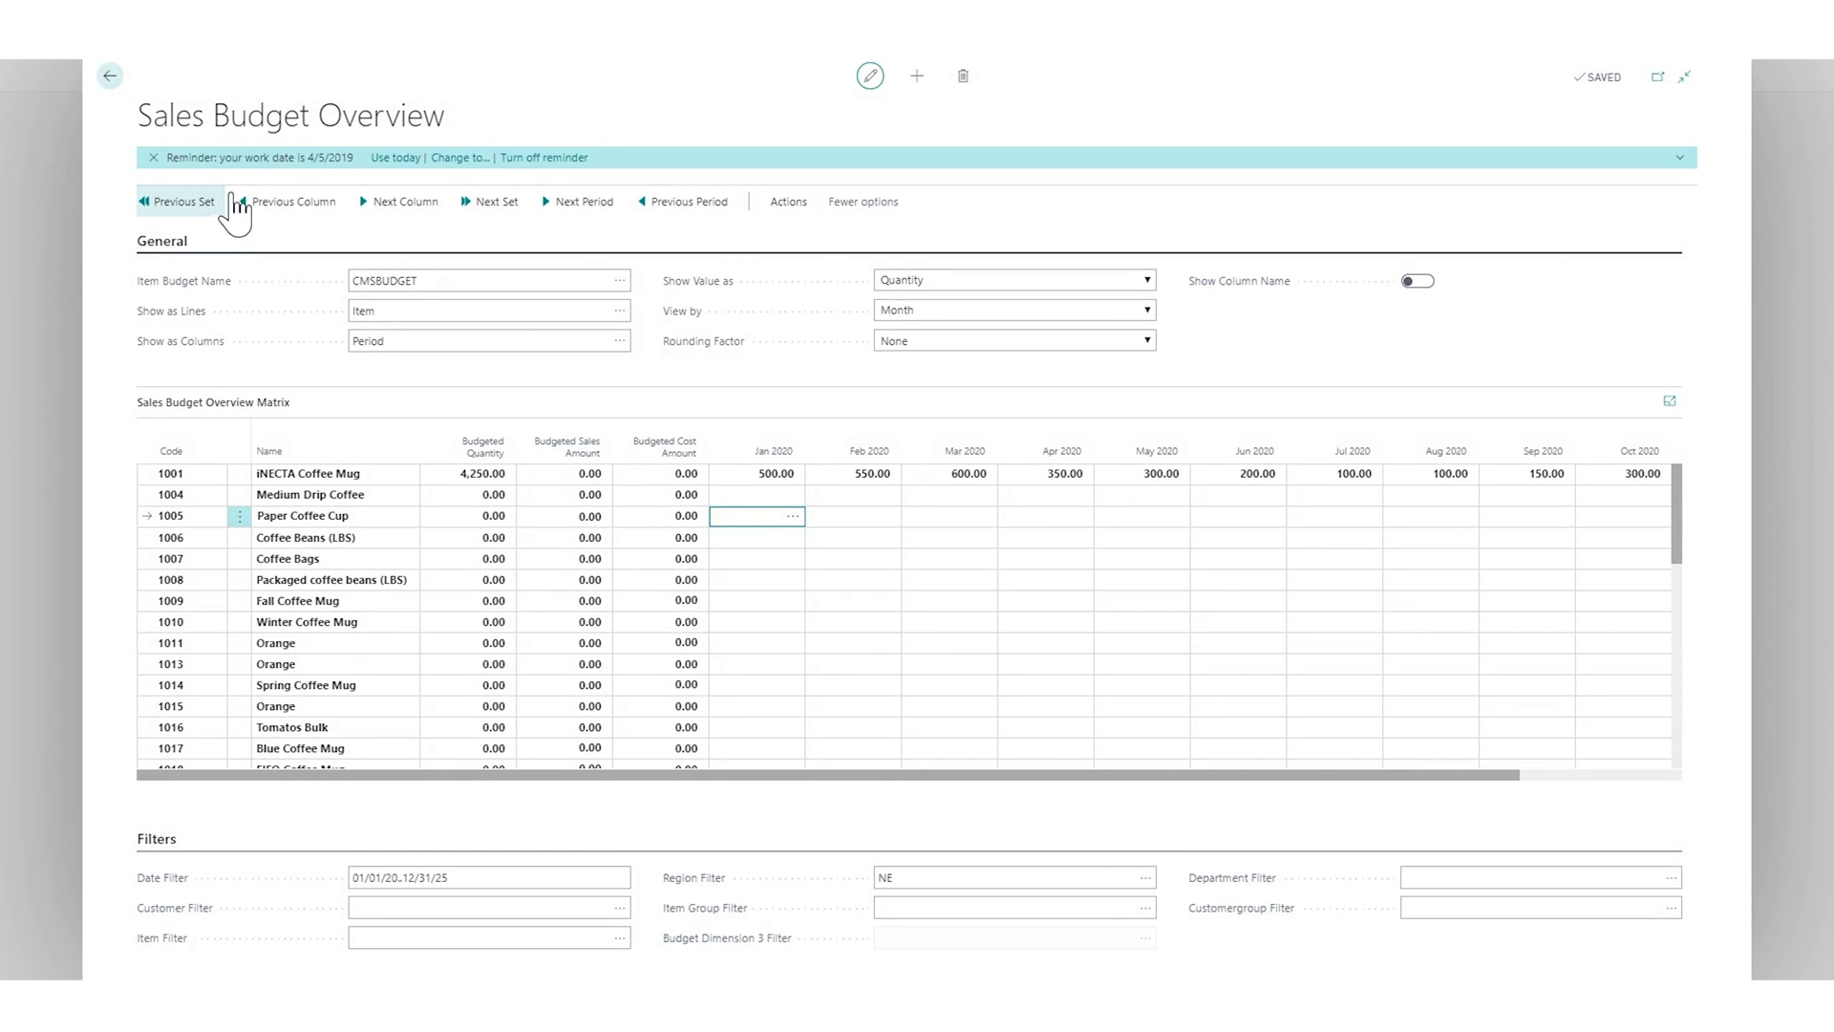
Re-import Book1 (2), replacing entries, so item 1004 totals 3,000 and item 1005 3,800
click(801, 204)
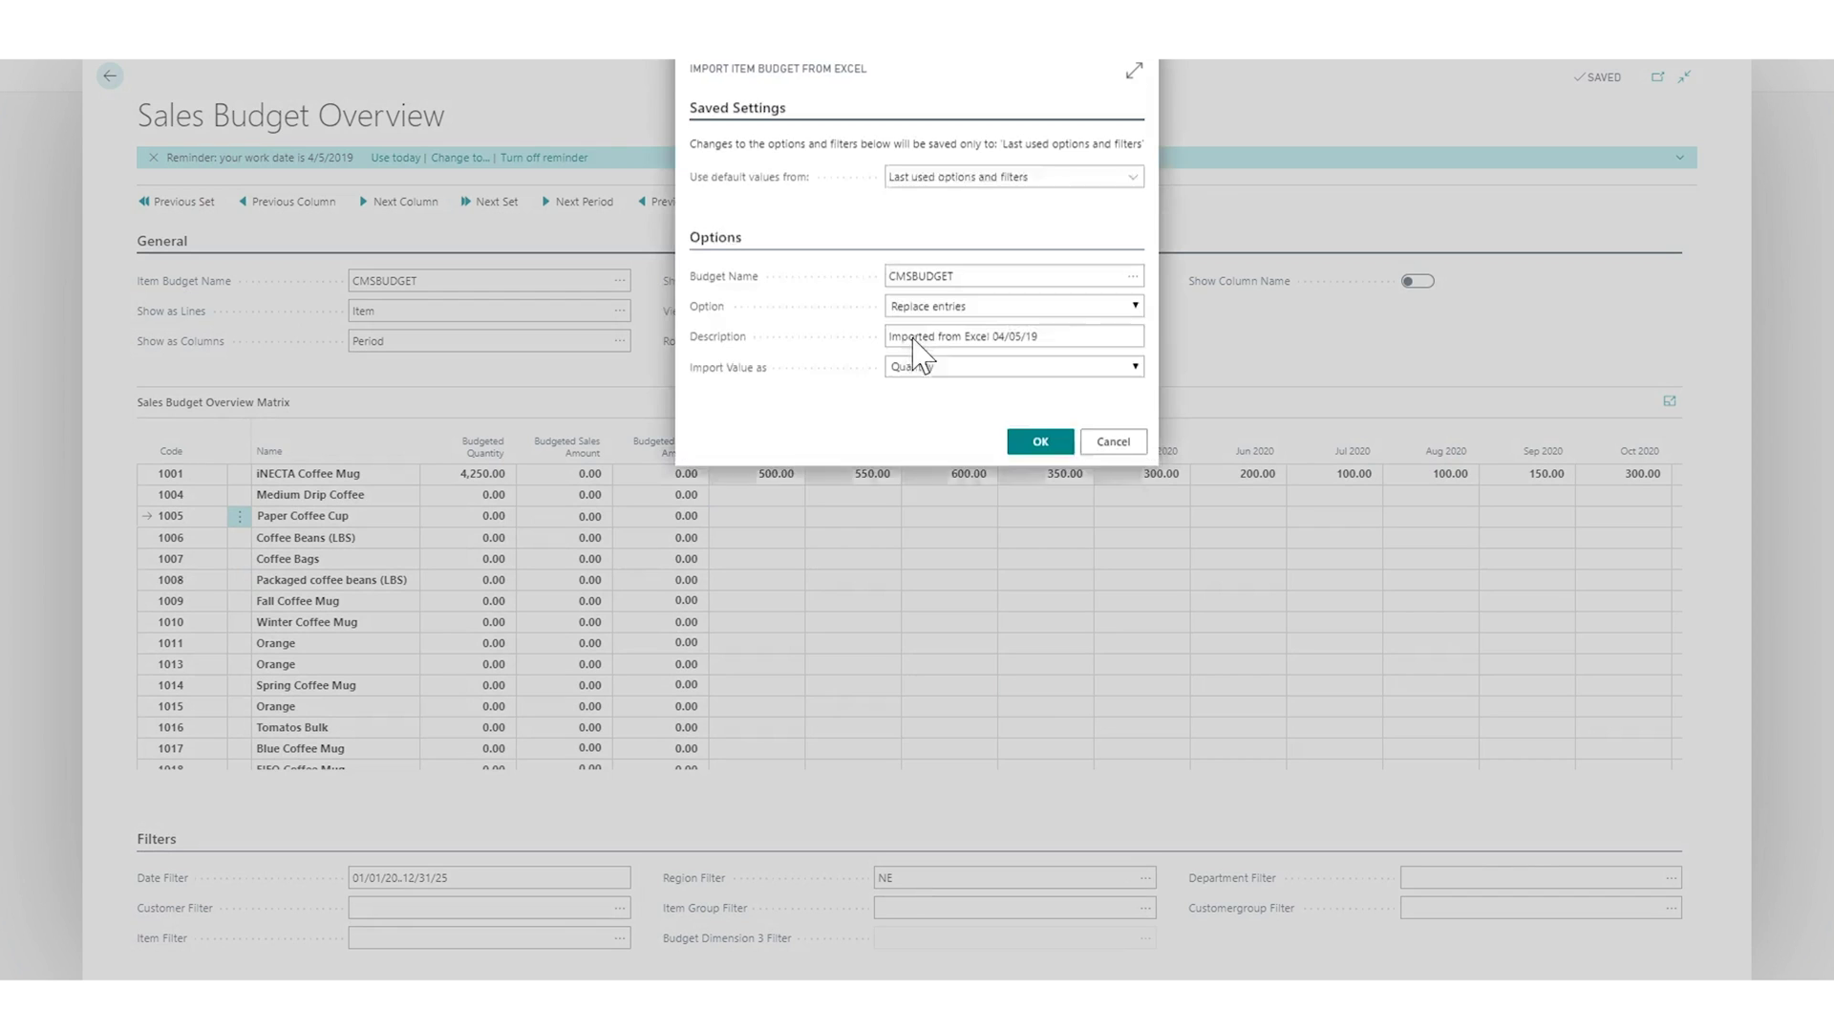
click(1040, 449)
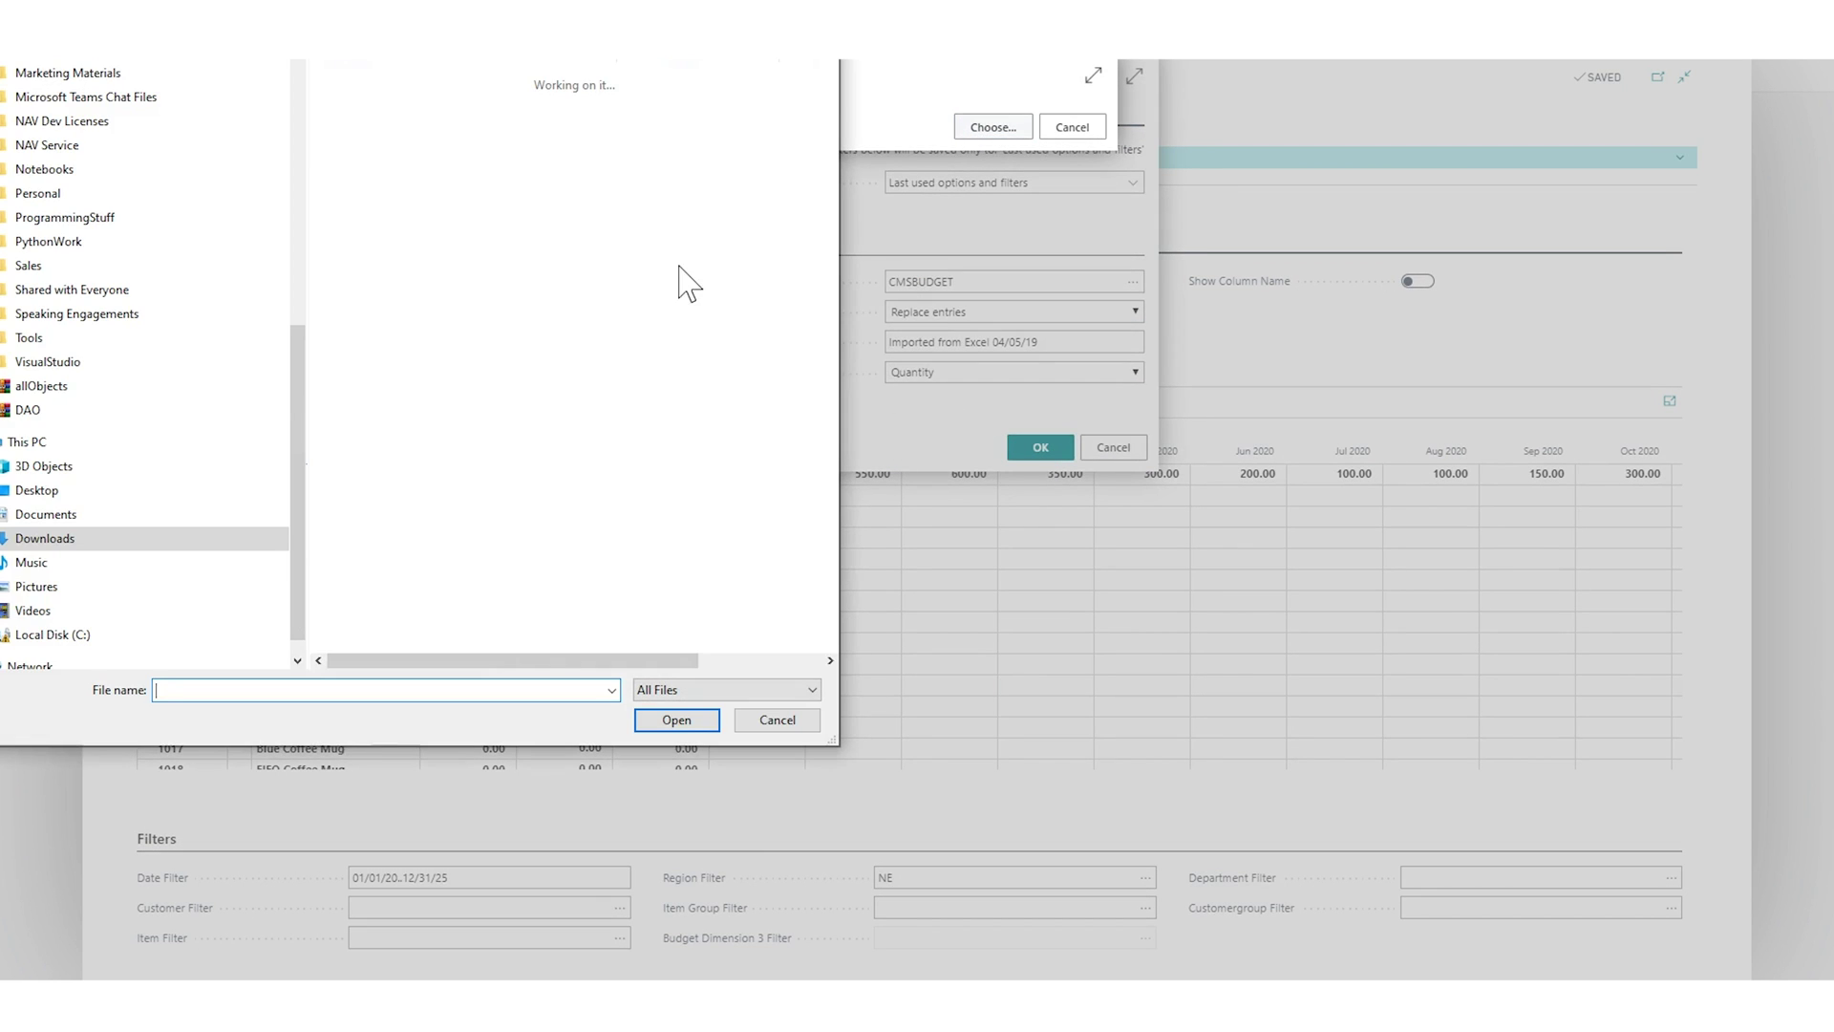
click(429, 108)
double_click(429, 108)
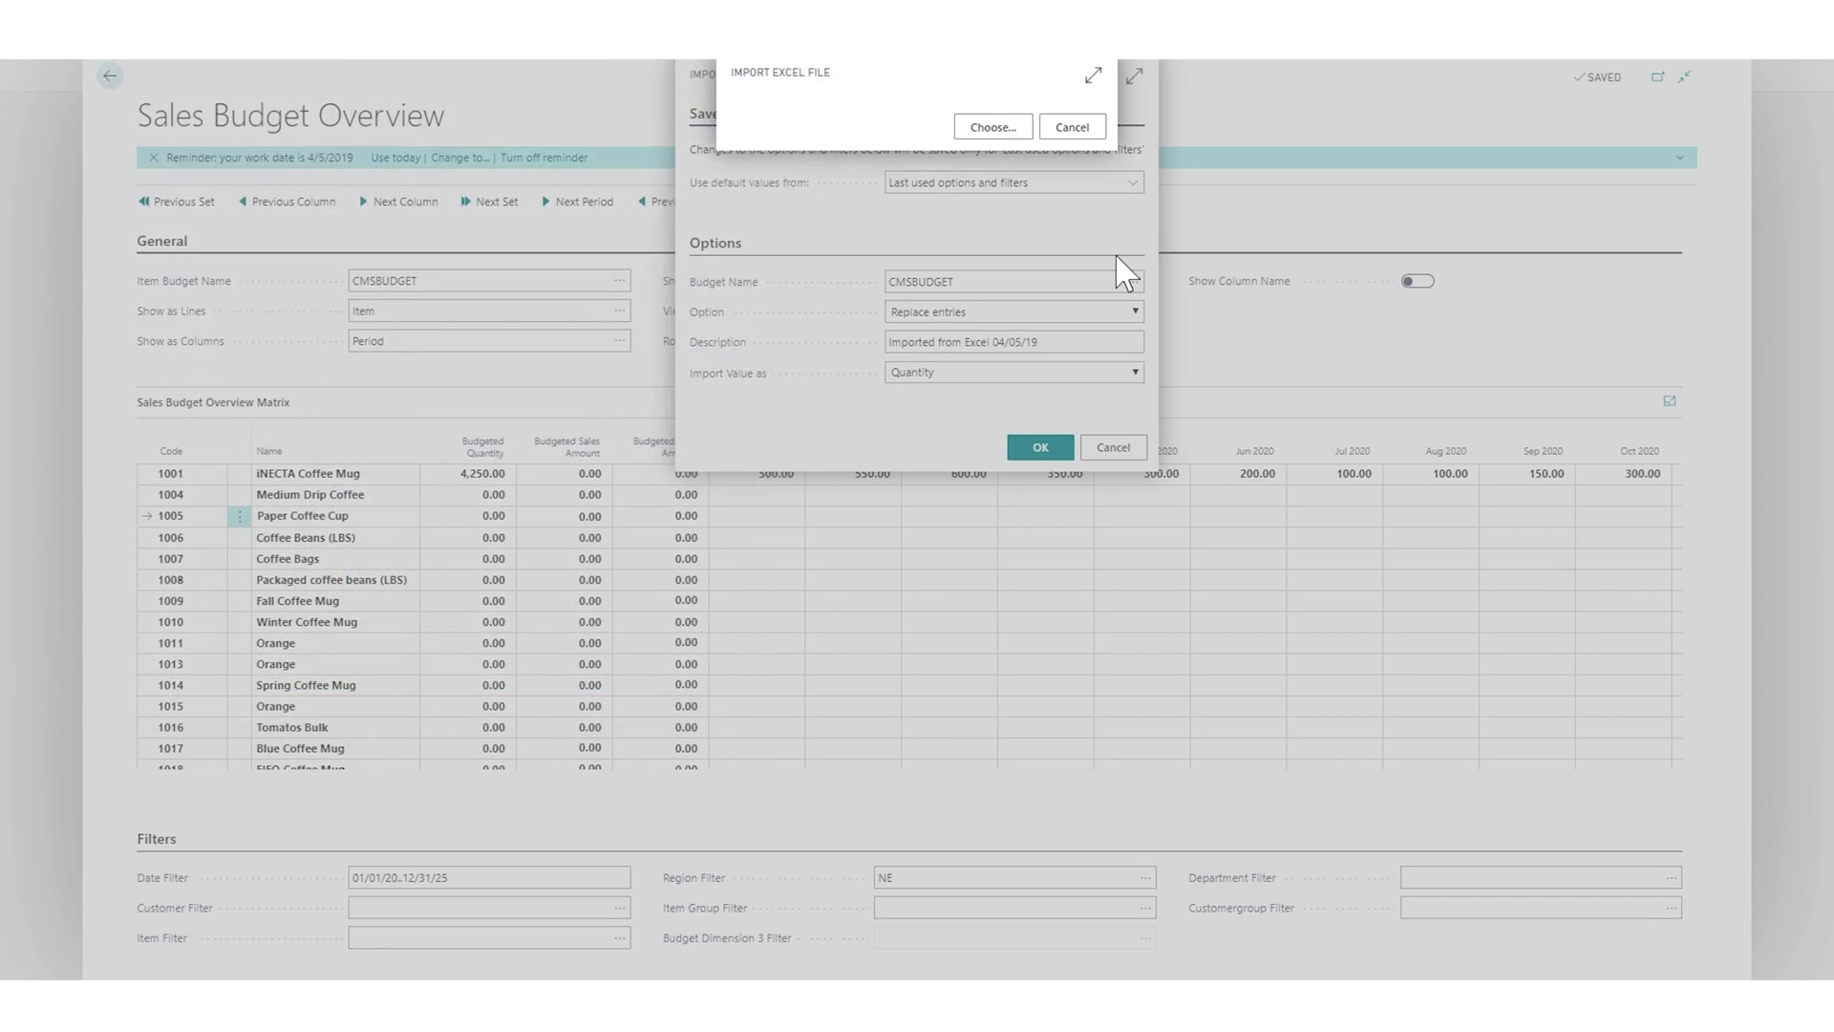
click(1014, 555)
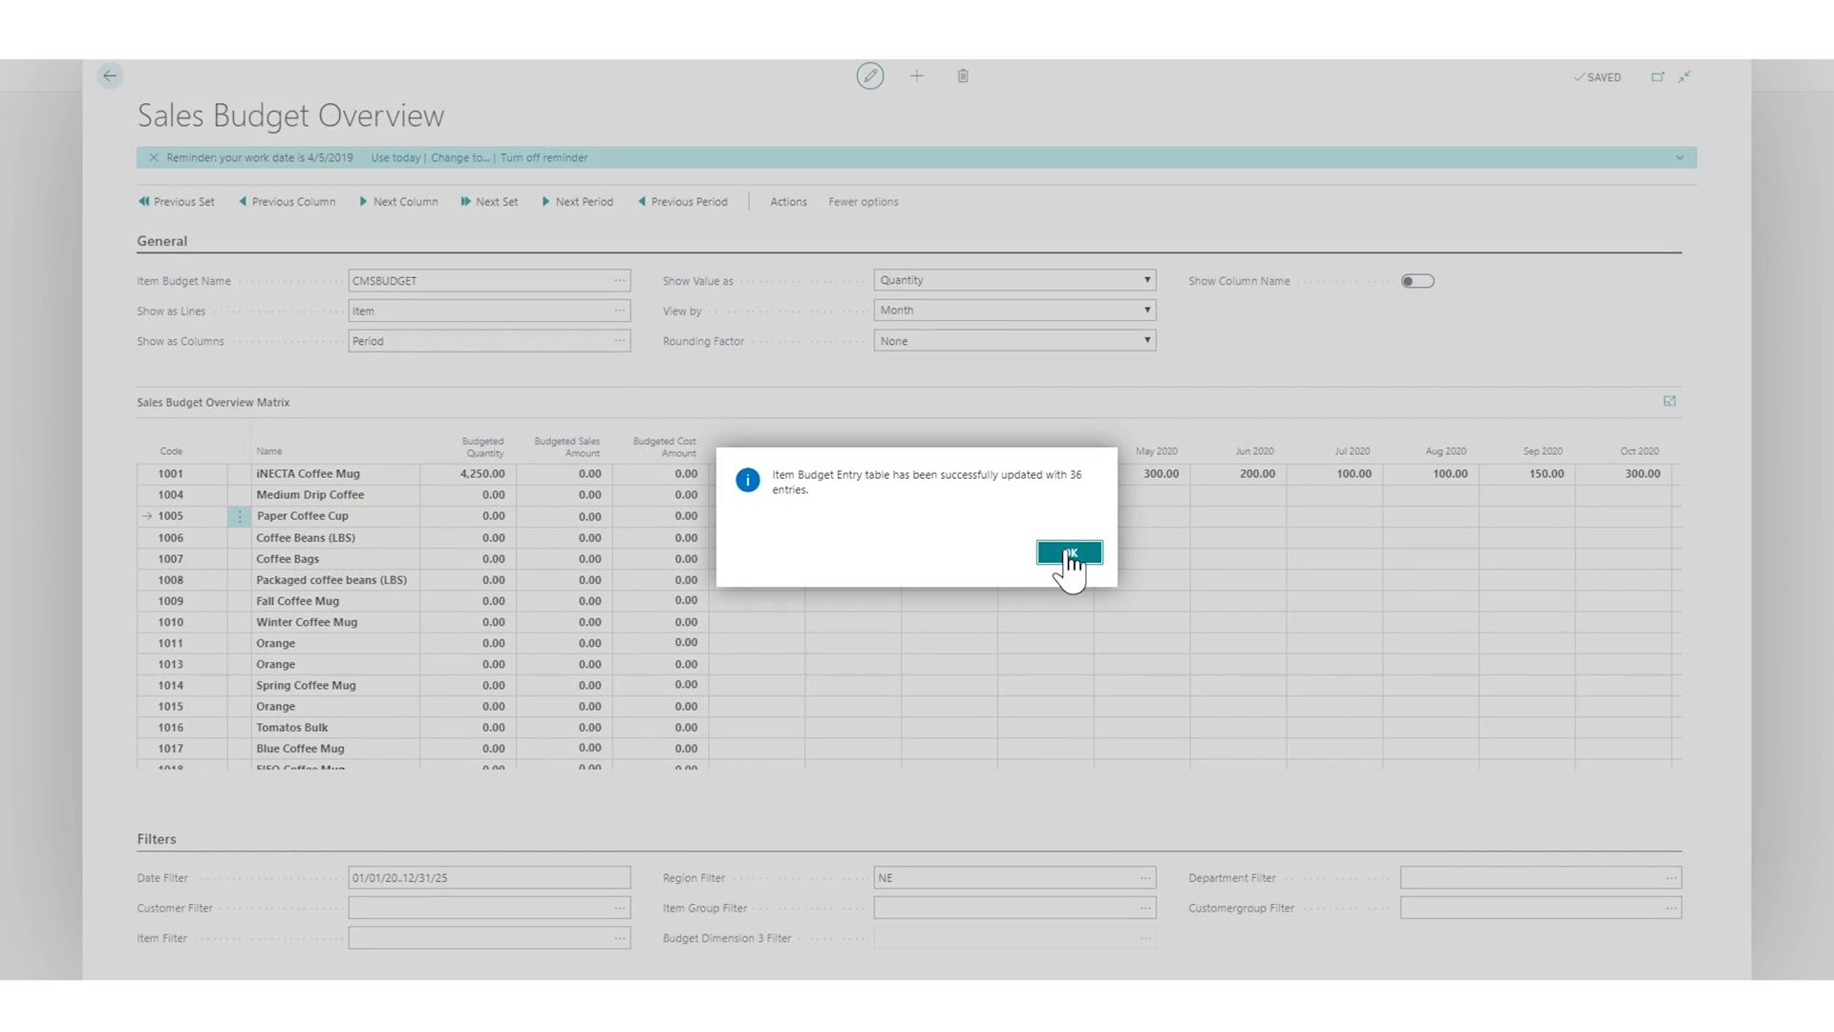
click(1068, 554)
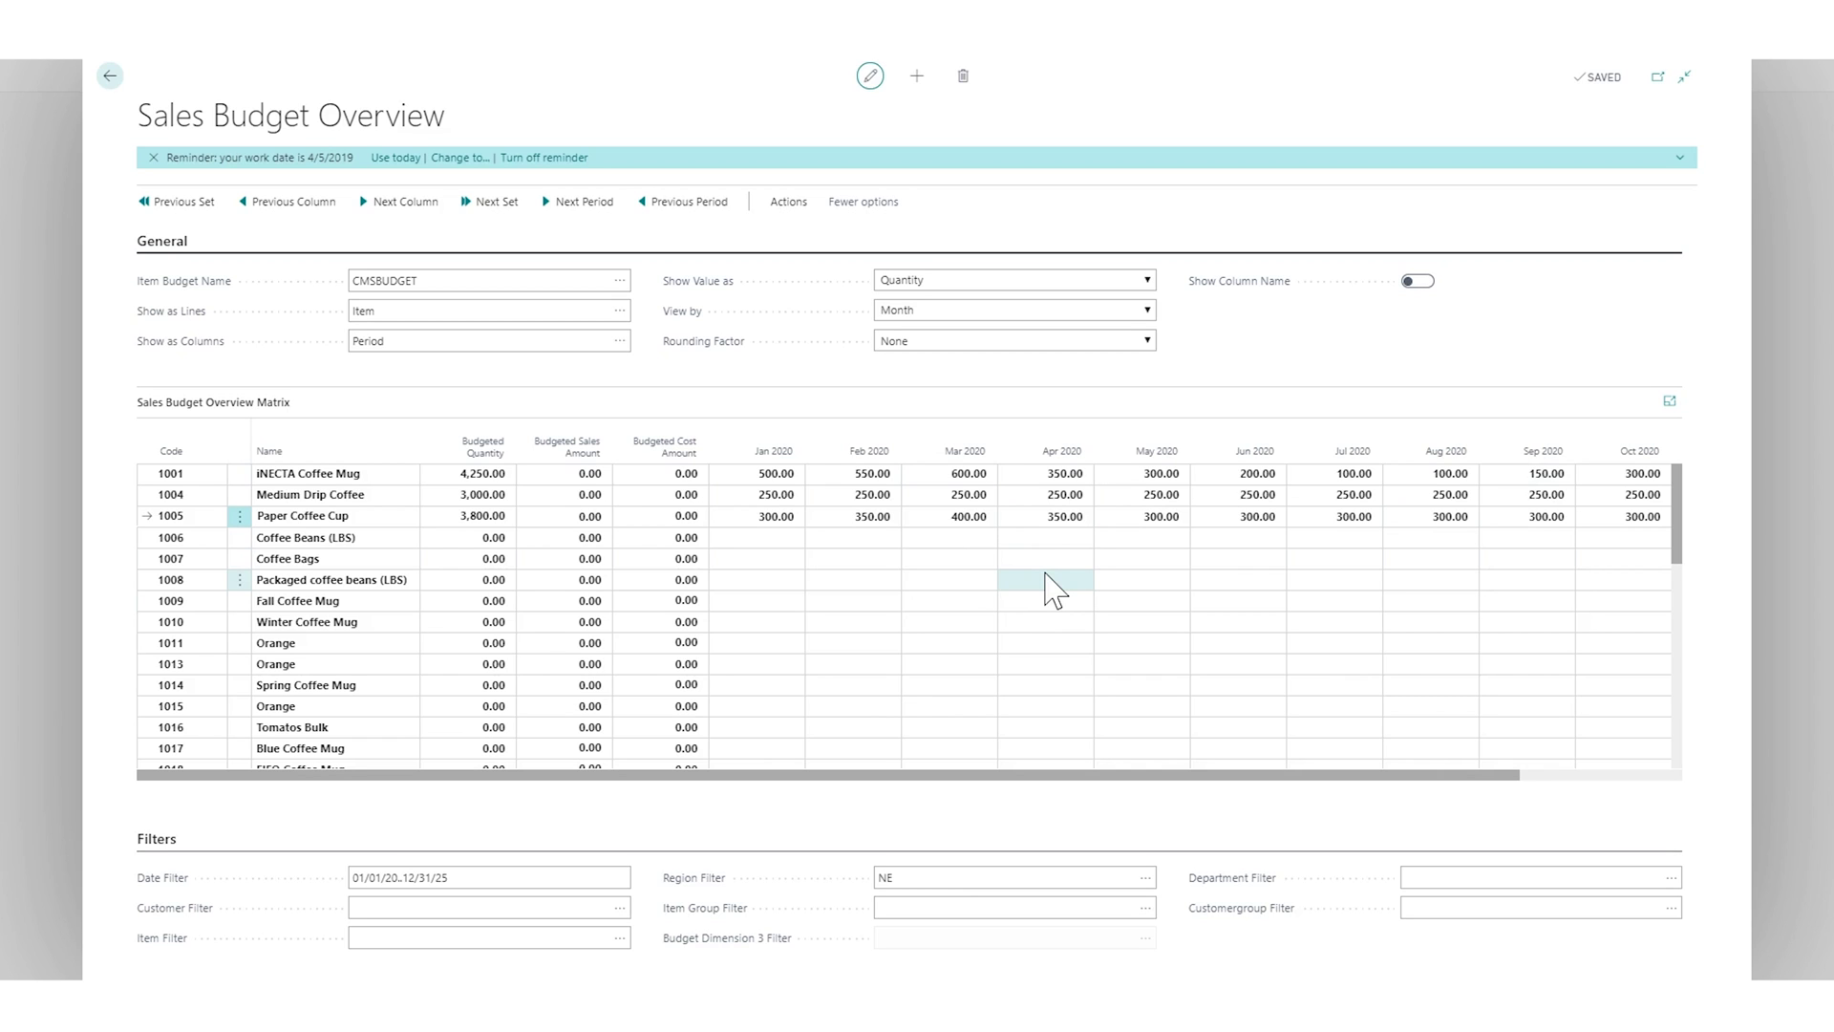
Choose MEDIUM as the Customergroup Filter from the customer group list
click(1671, 908)
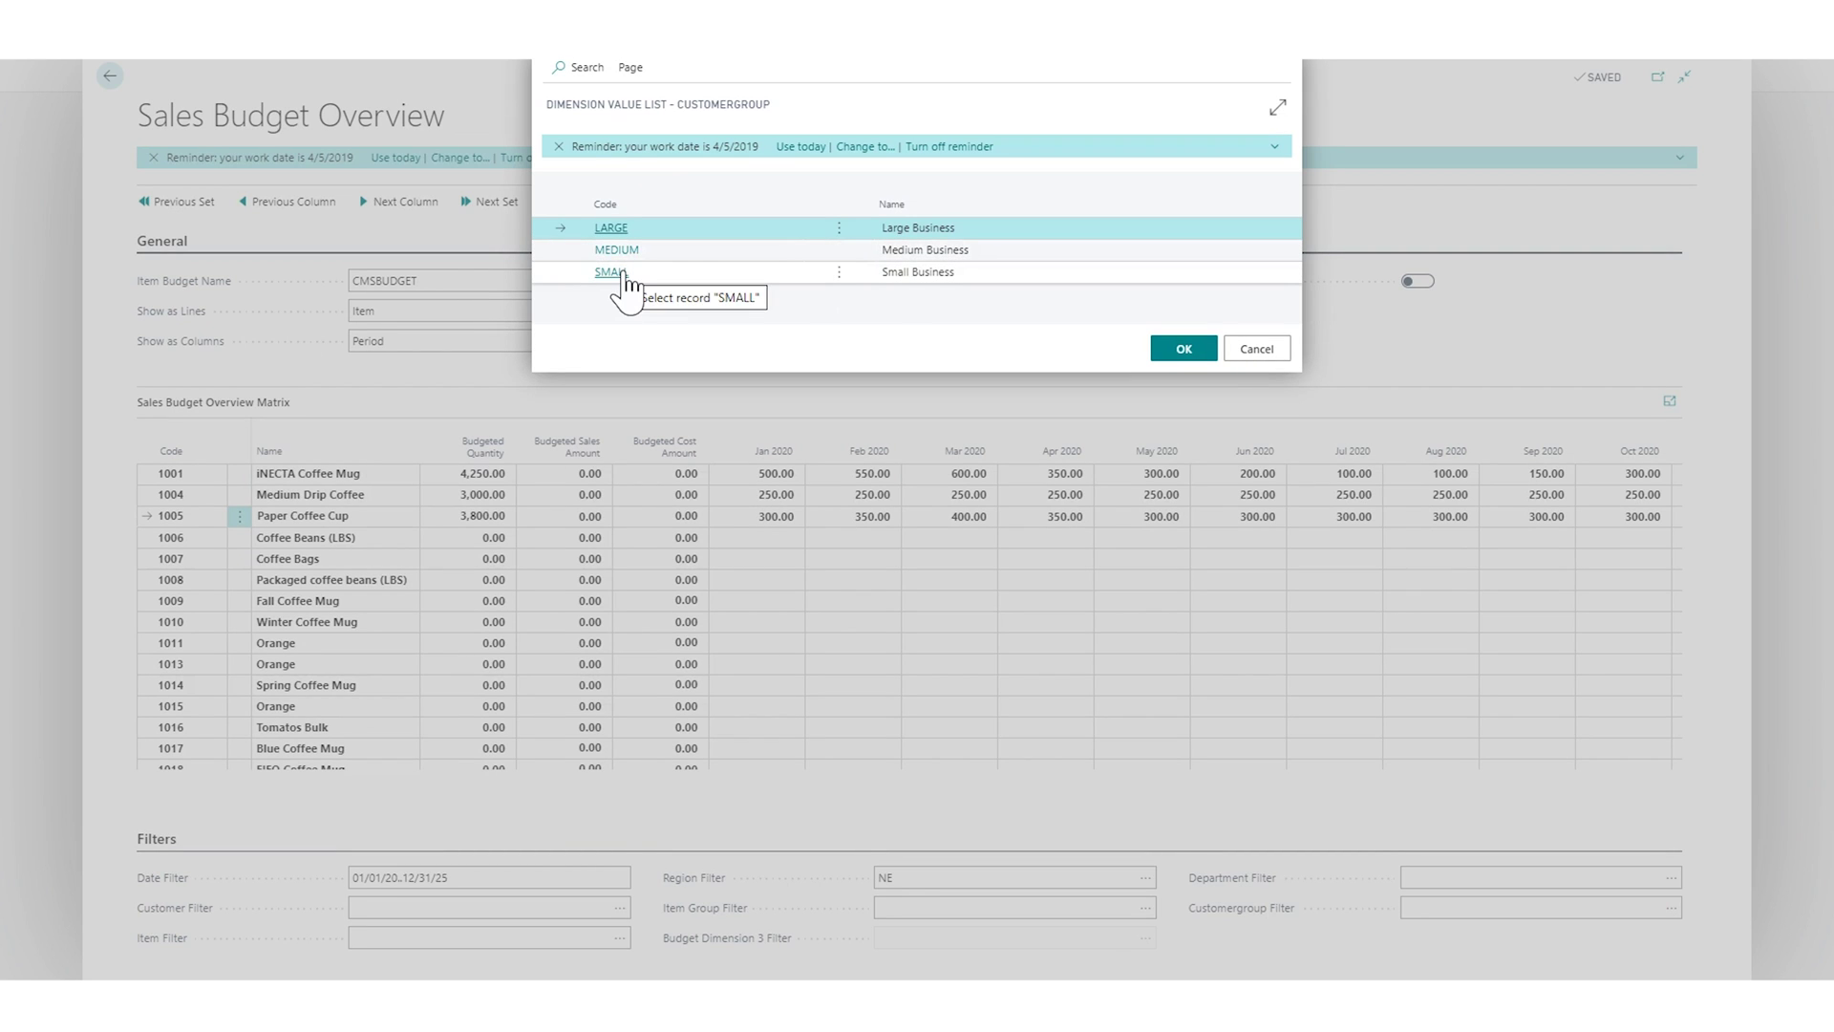
click(681, 249)
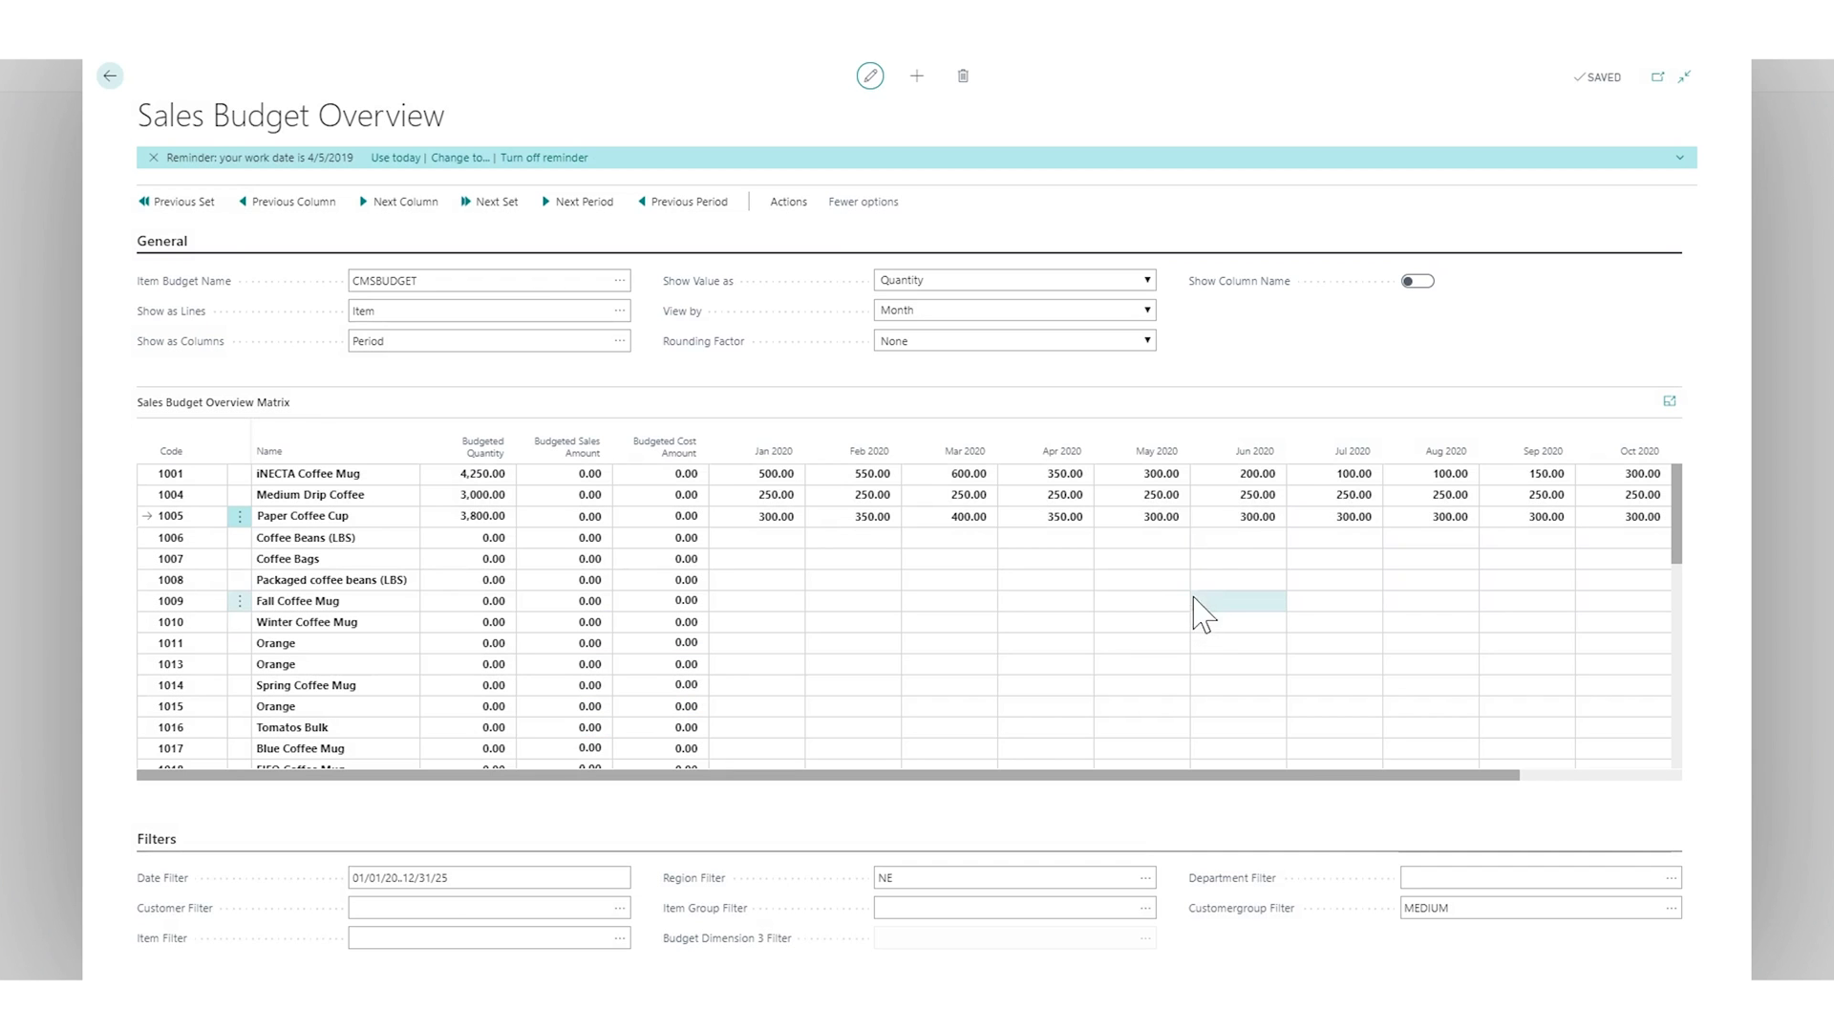